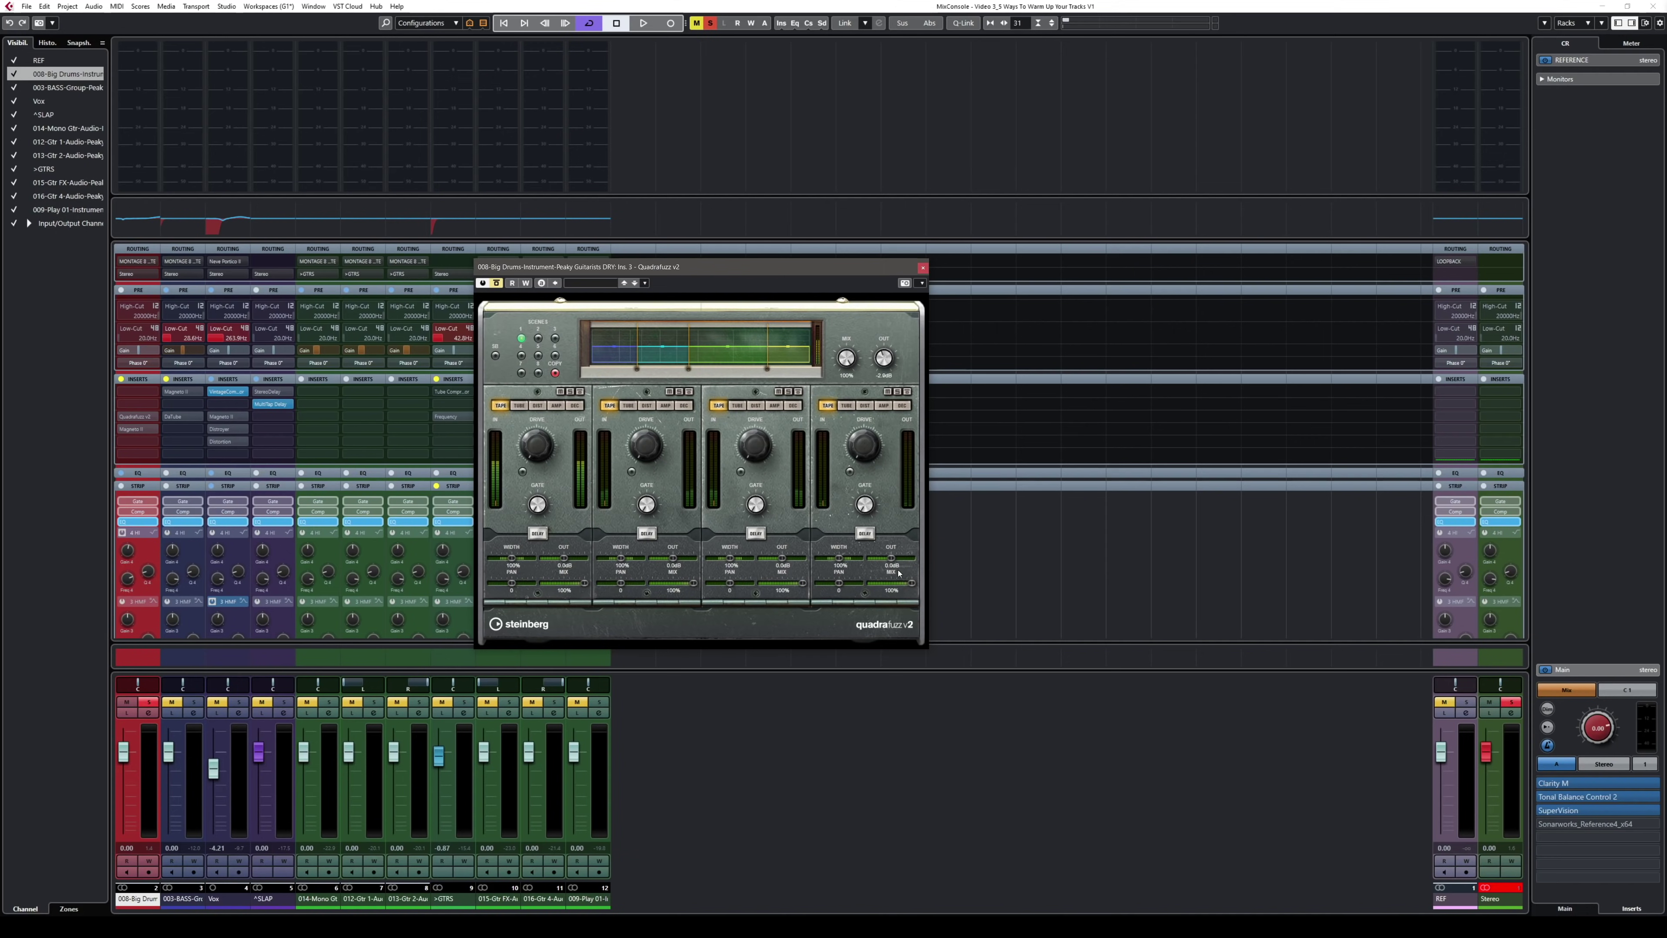
- Play the drums, set Quadrafuzz tape drive to 2.1, 2.6, 2.0 and 1.6 across the four bands, and slightly widen the third band
key("space")
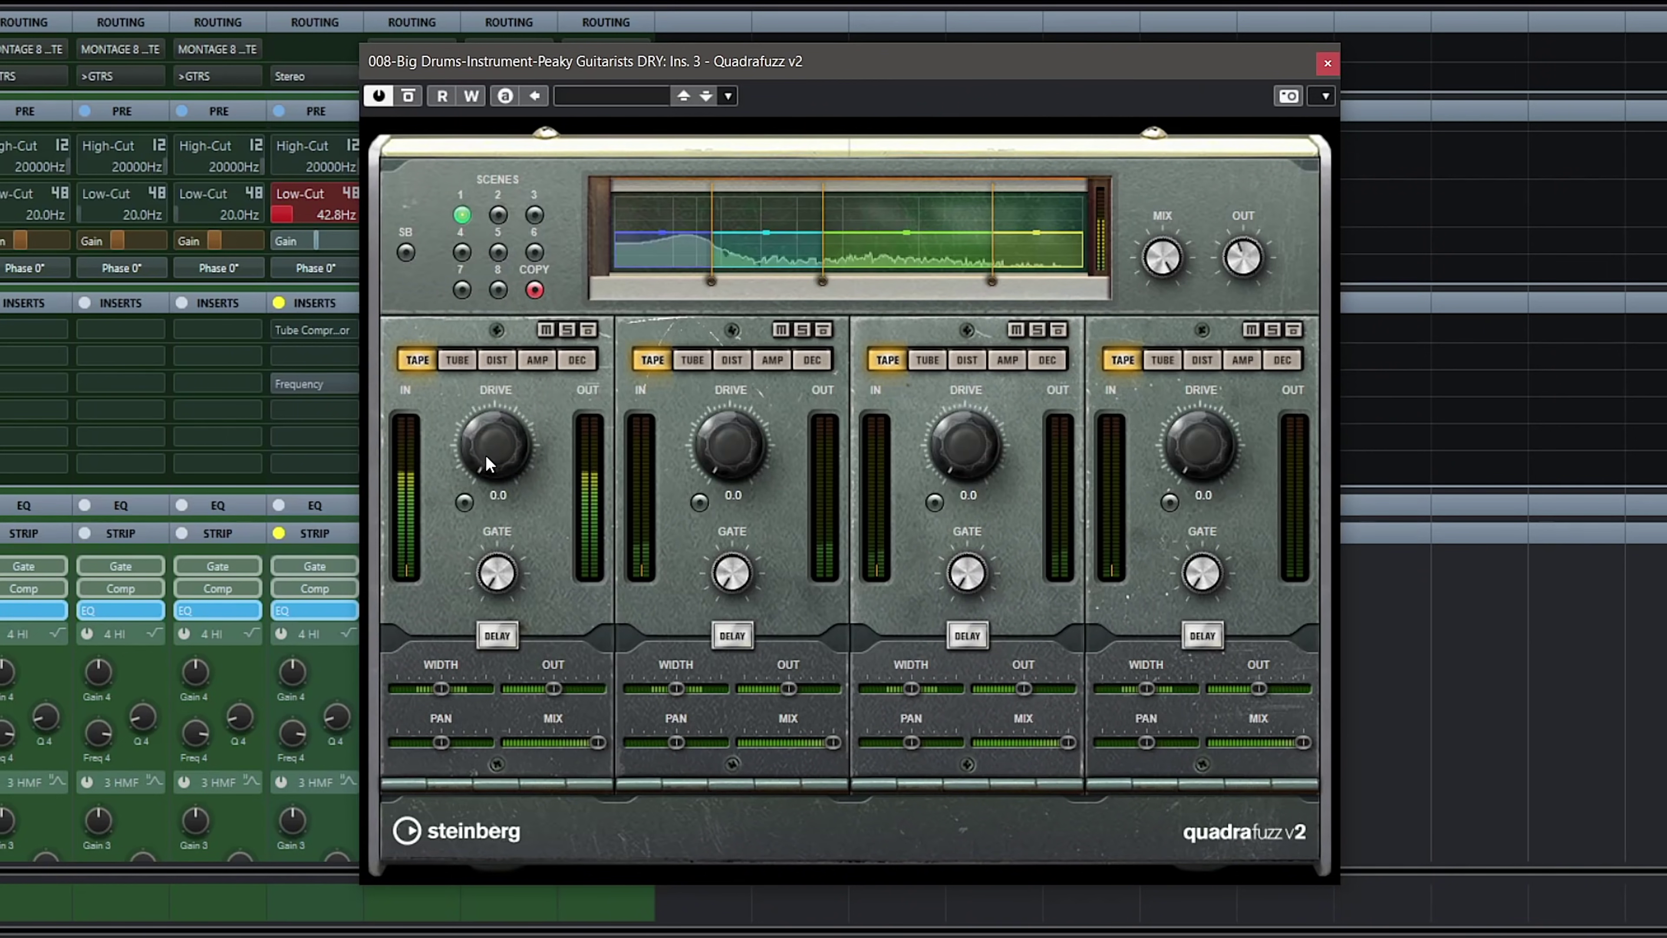
mouse_move(485, 455)
left_mouse_down()
mouse_move(487, 391)
mouse_move(482, 428)
mouse_move(510, 453)
left_mouse_up()
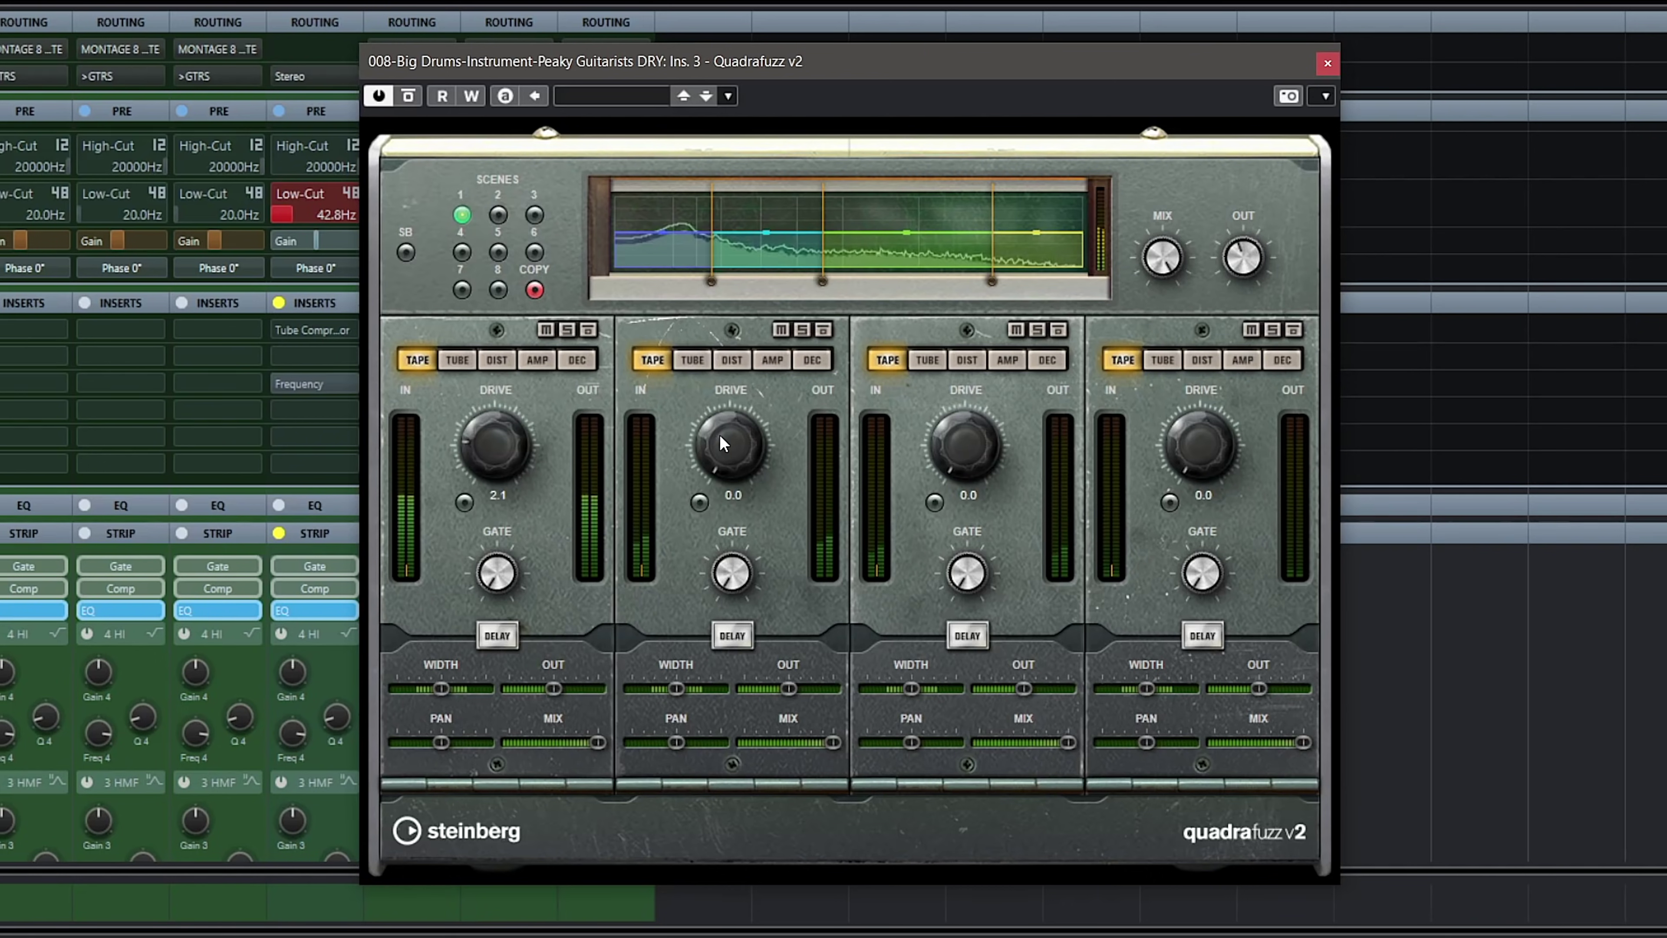
left_click_drag(735, 421, 743, 447)
scroll(738, 390, "down", 7)
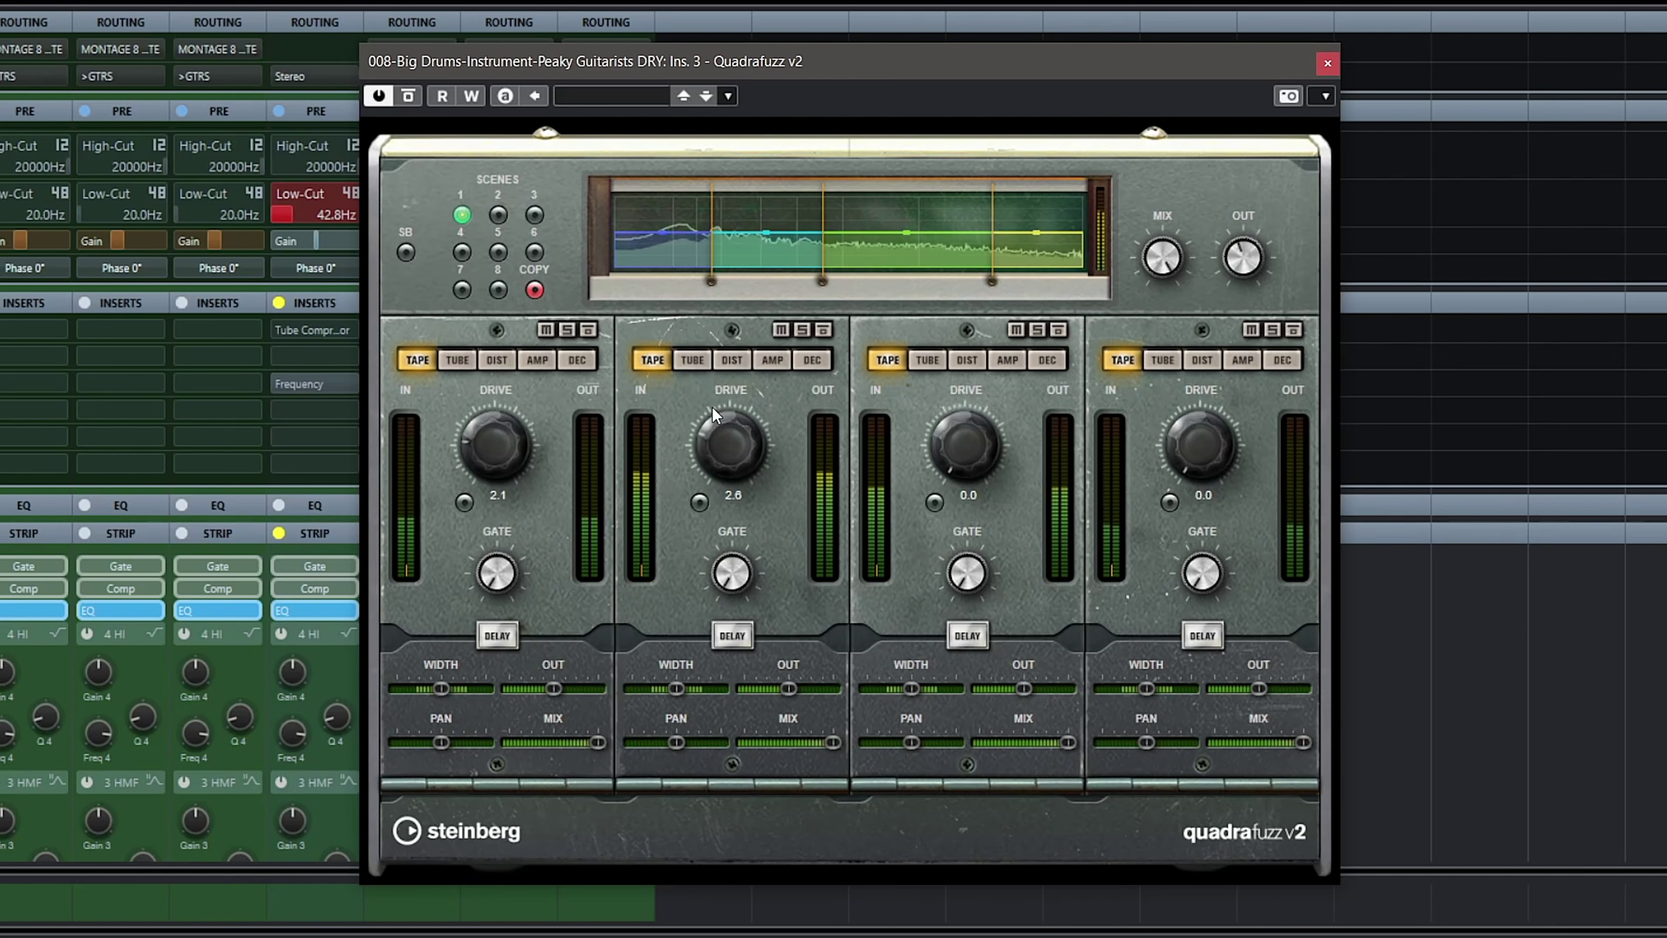
mouse_move(744, 430)
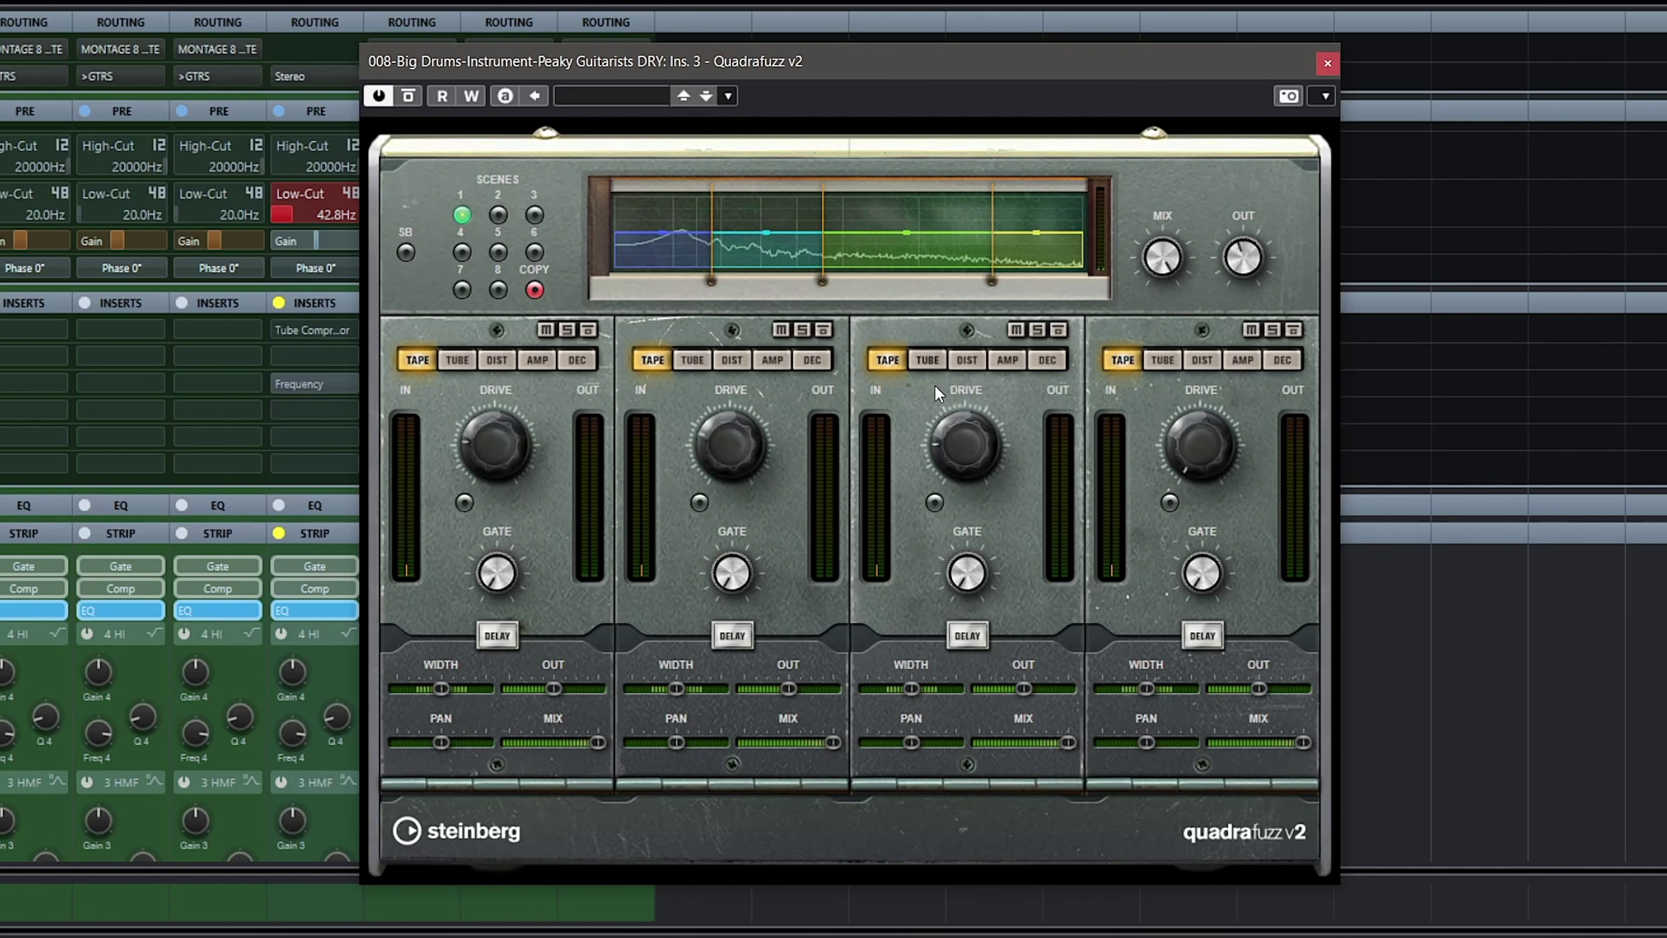
left_click_drag(1196, 448, 1207, 414)
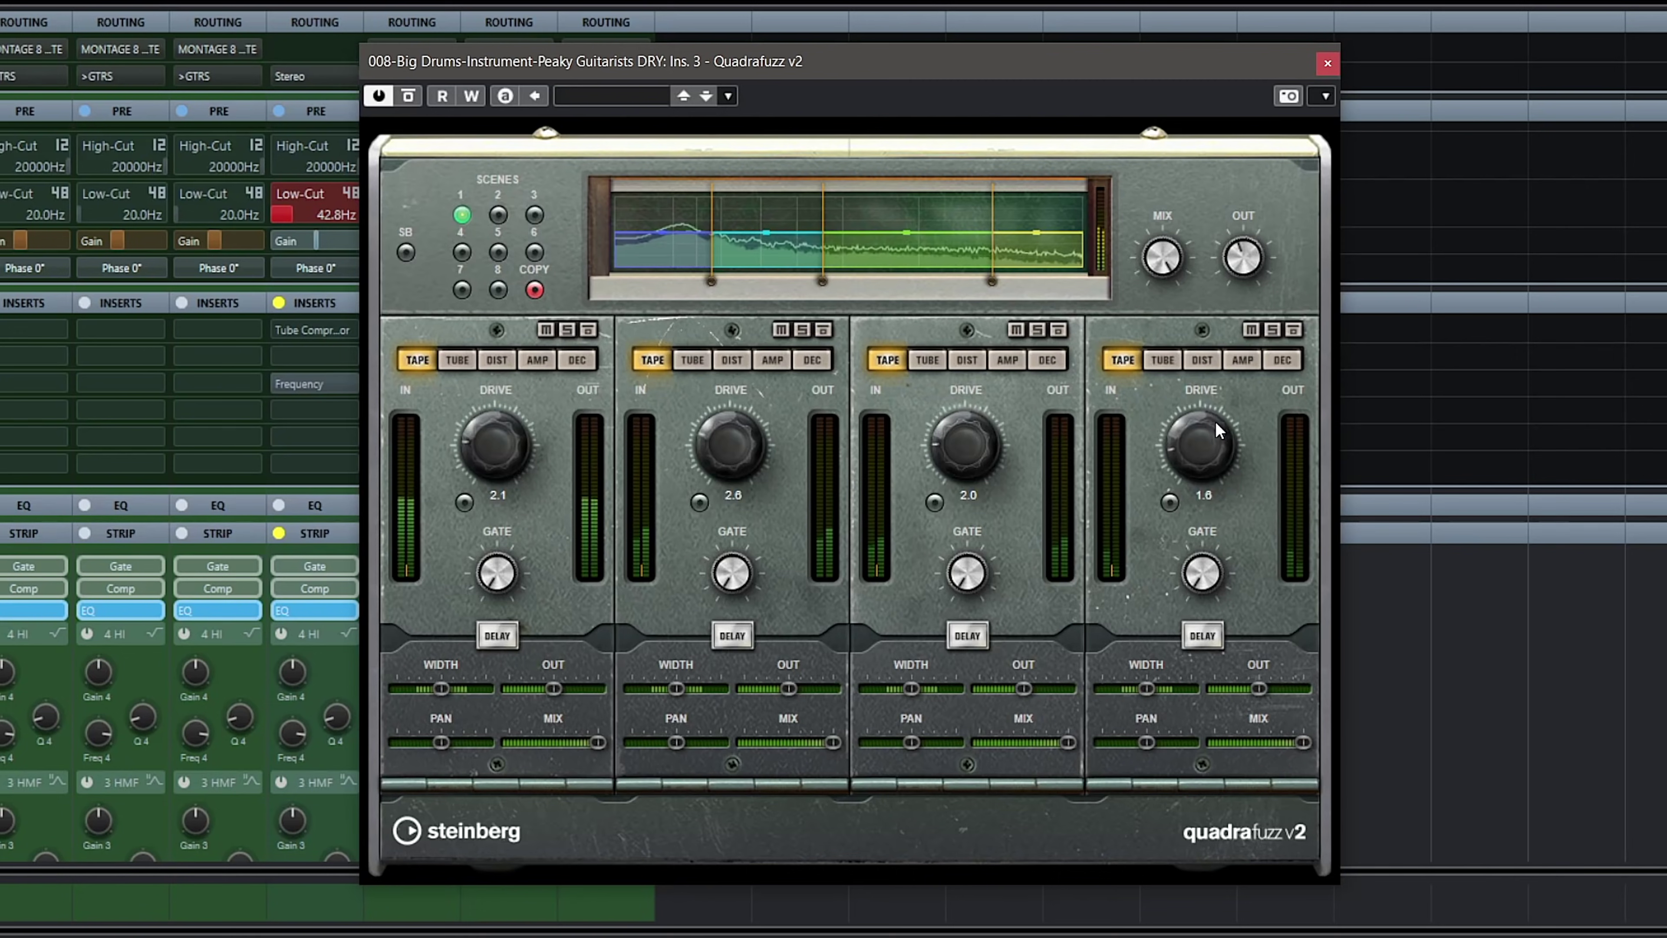
mouse_move(913, 687)
left_mouse_down()
mouse_move(972, 689)
mouse_move(925, 693)
left_mouse_up()
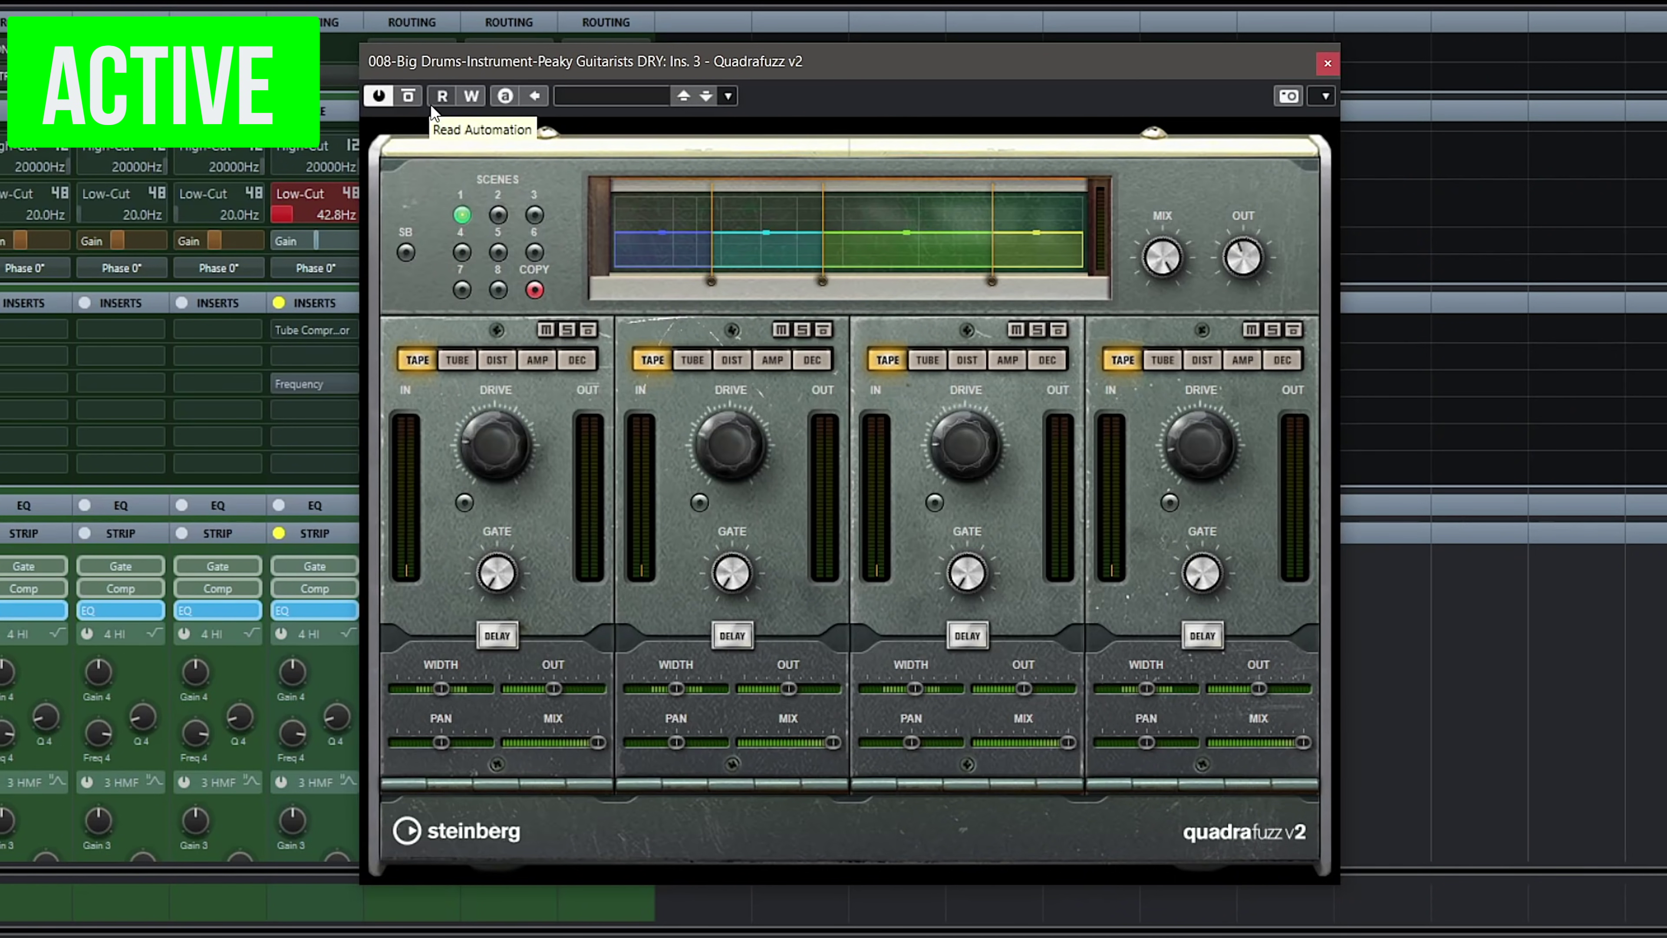
- Play the drums and compare their sound repeatedly with Quadrafuzz v2 bypassed and active
key("space")
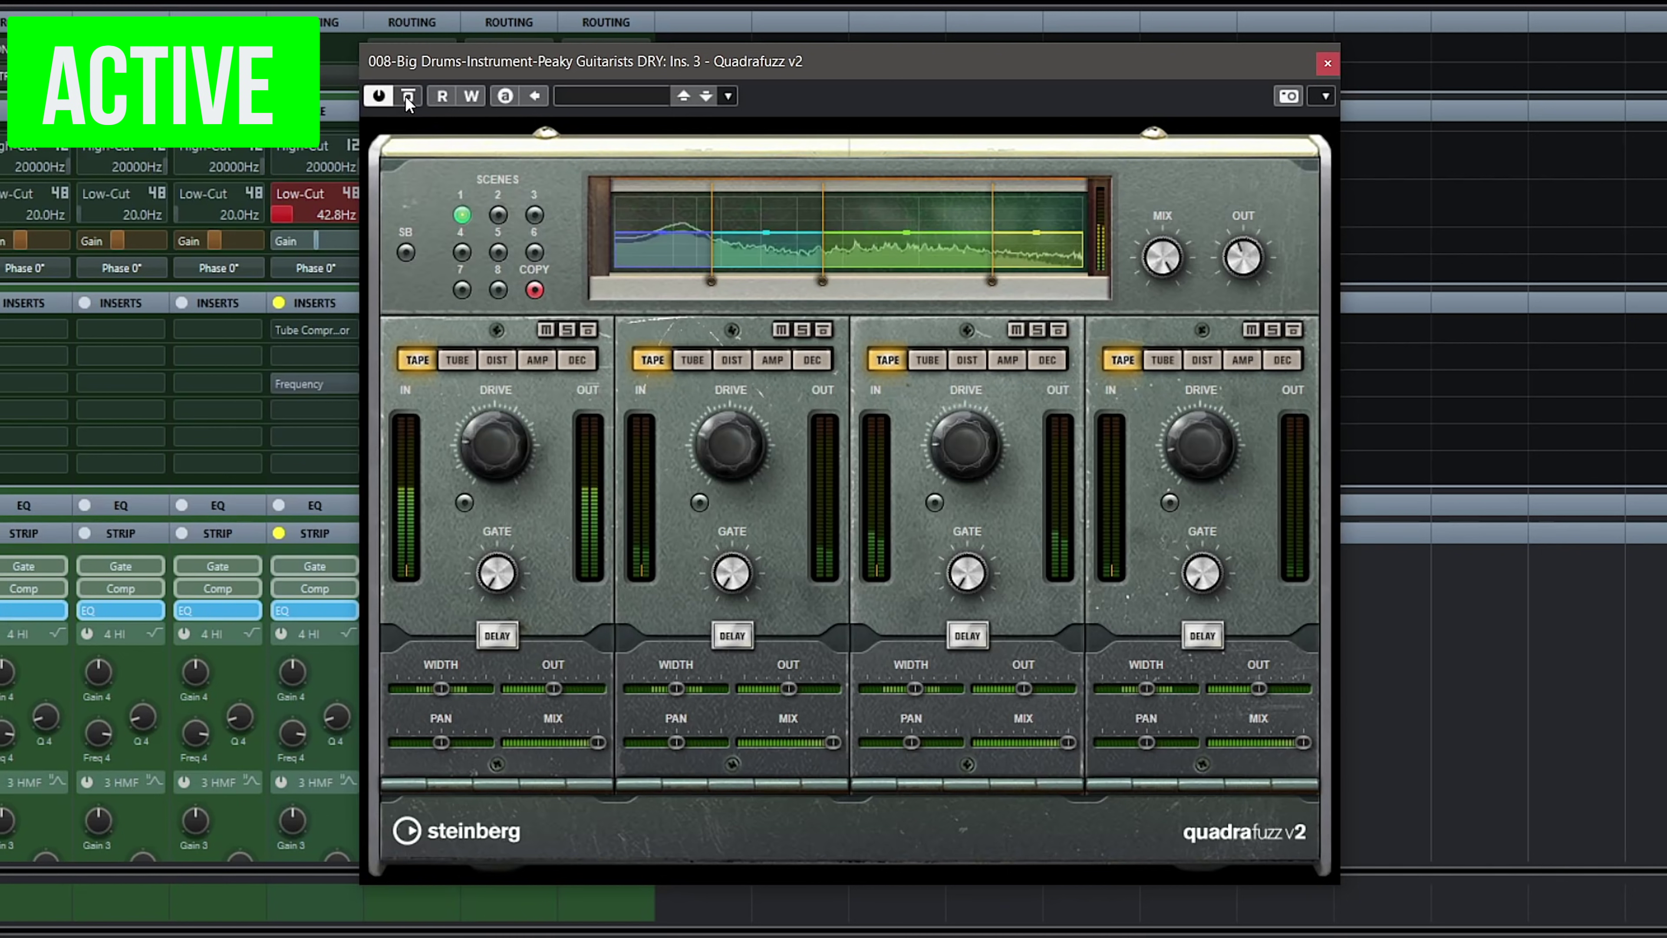
left_click(408, 96)
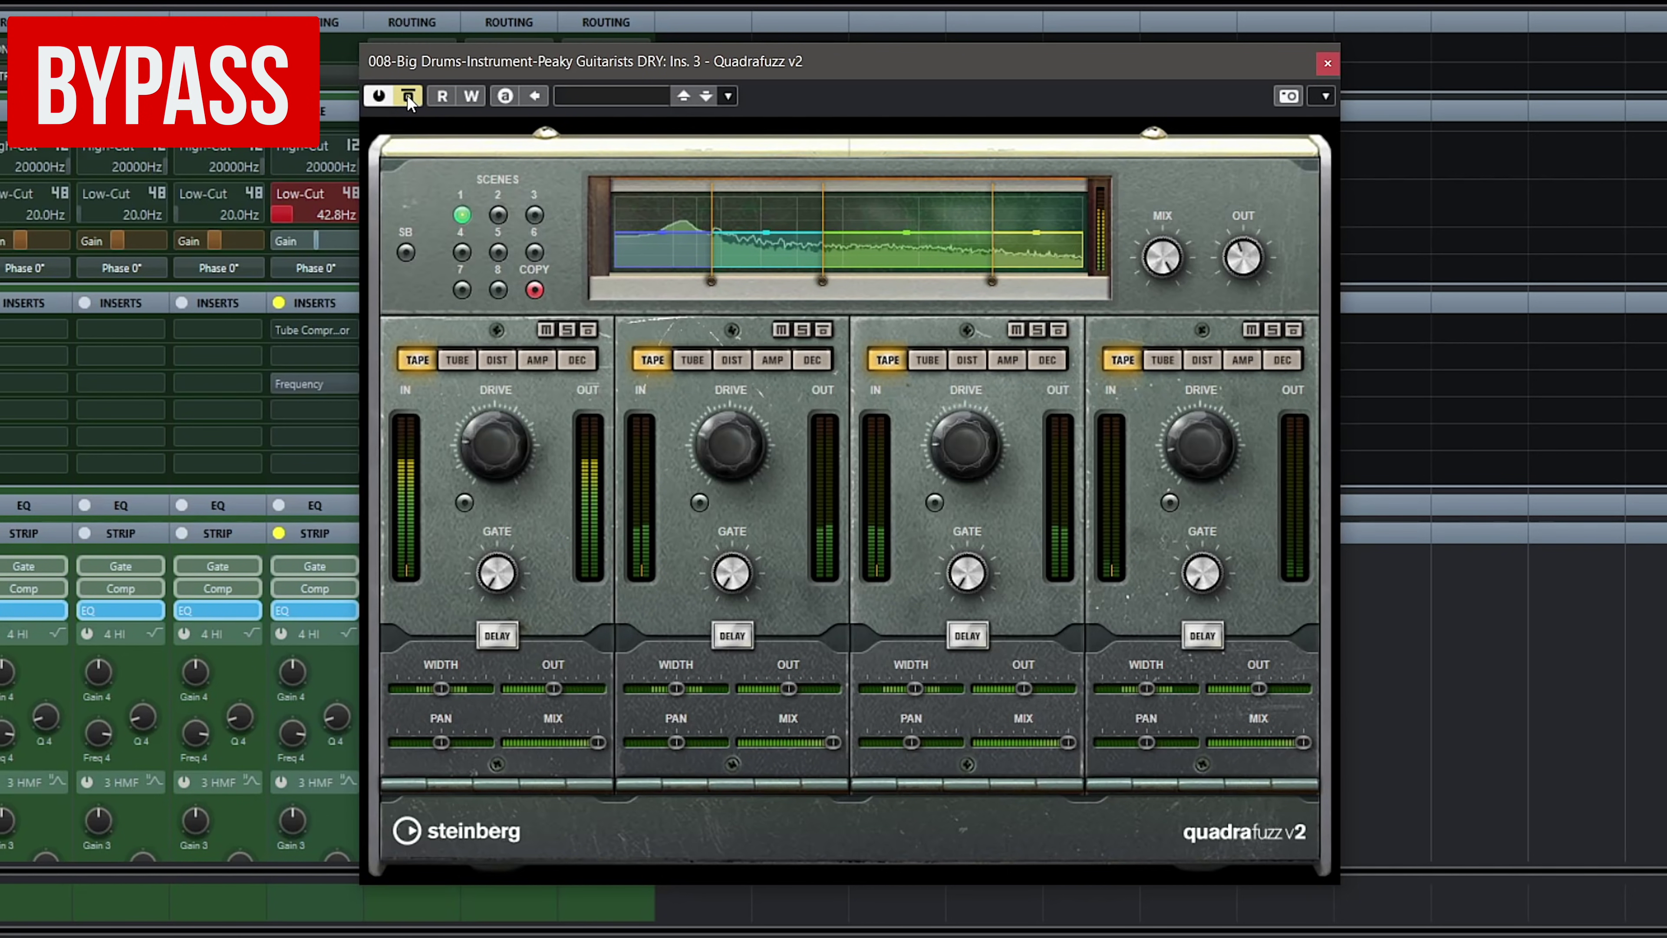
left_click(408, 96)
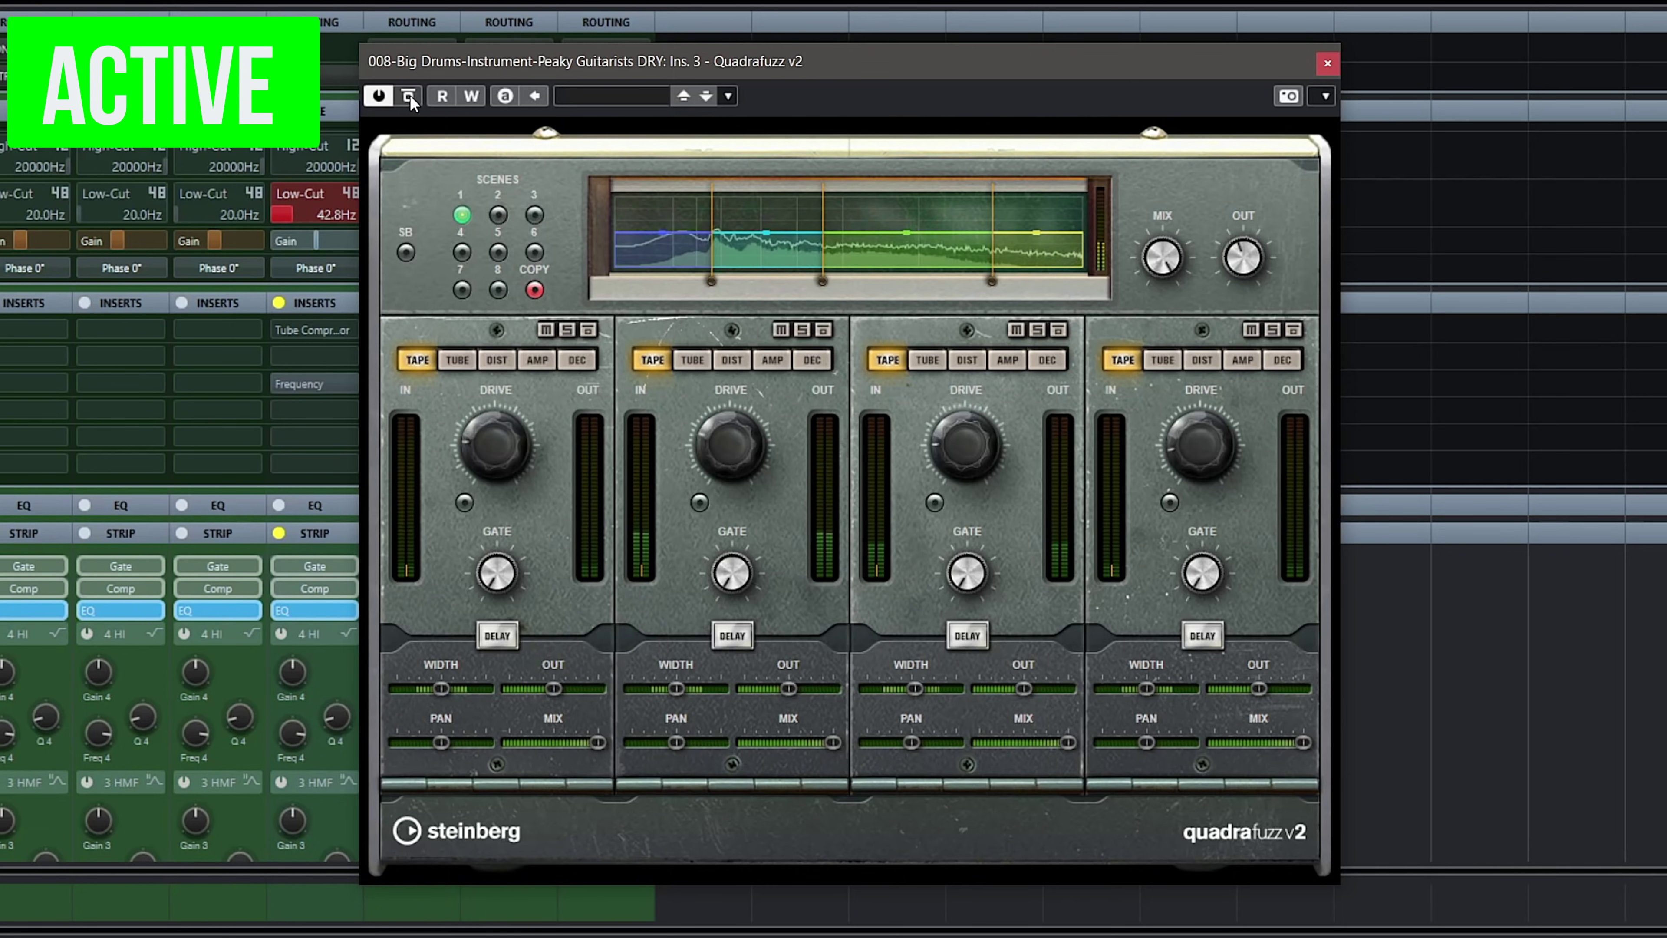
left_click(411, 95)
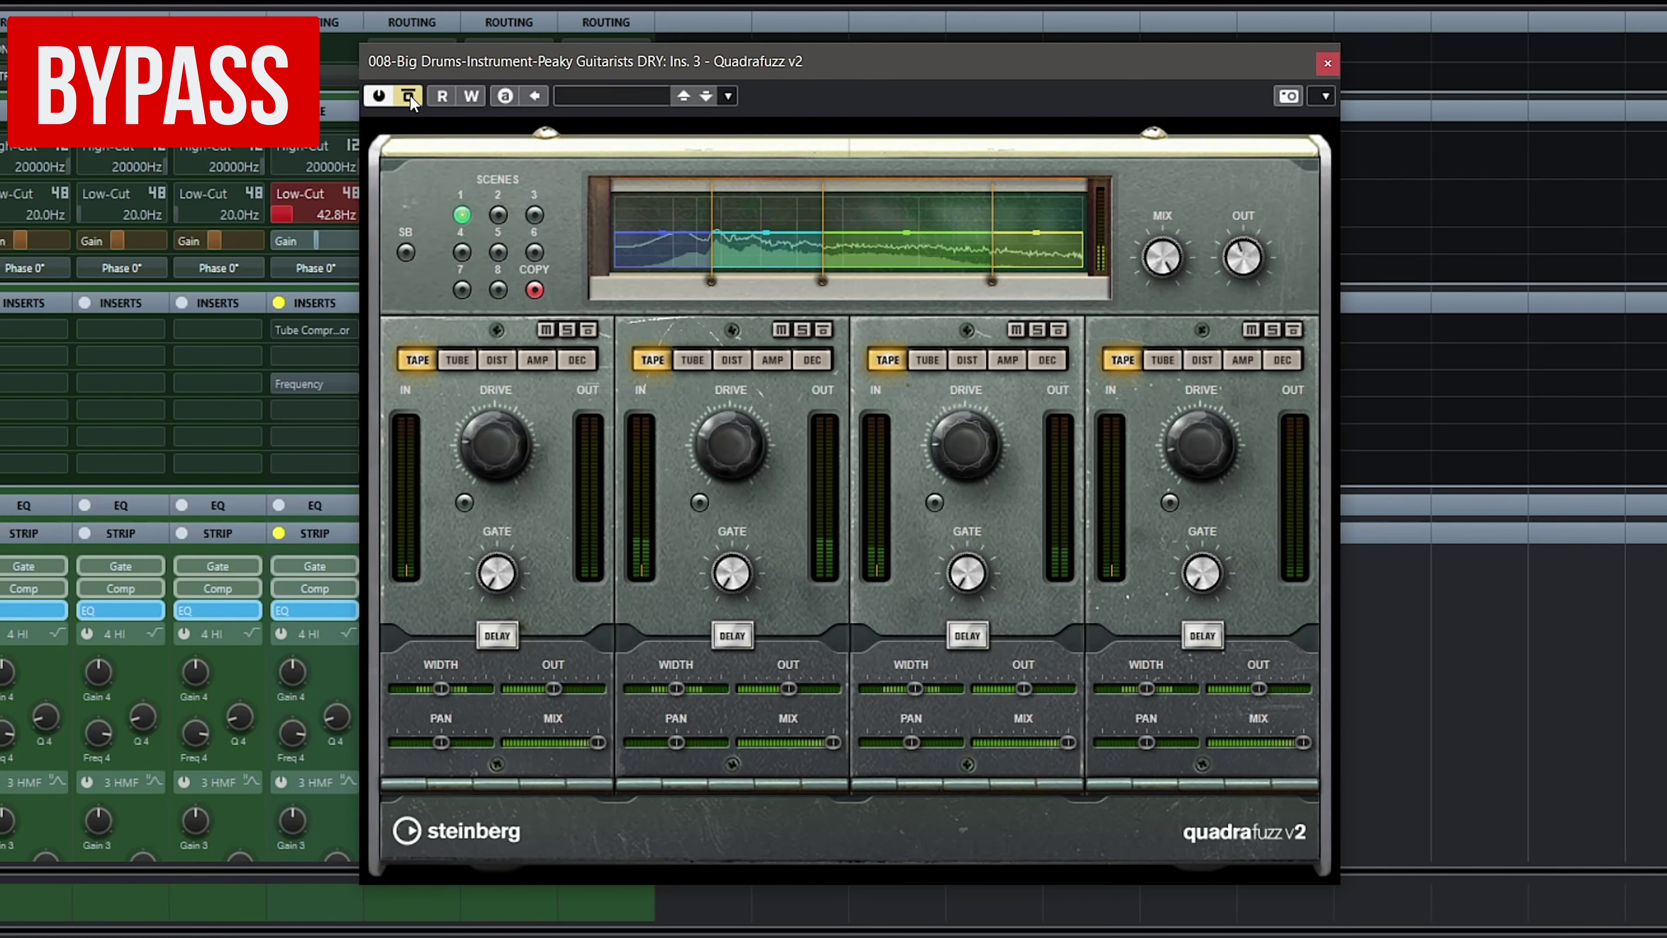
left_click(410, 96)
mouse_move(721, 435)
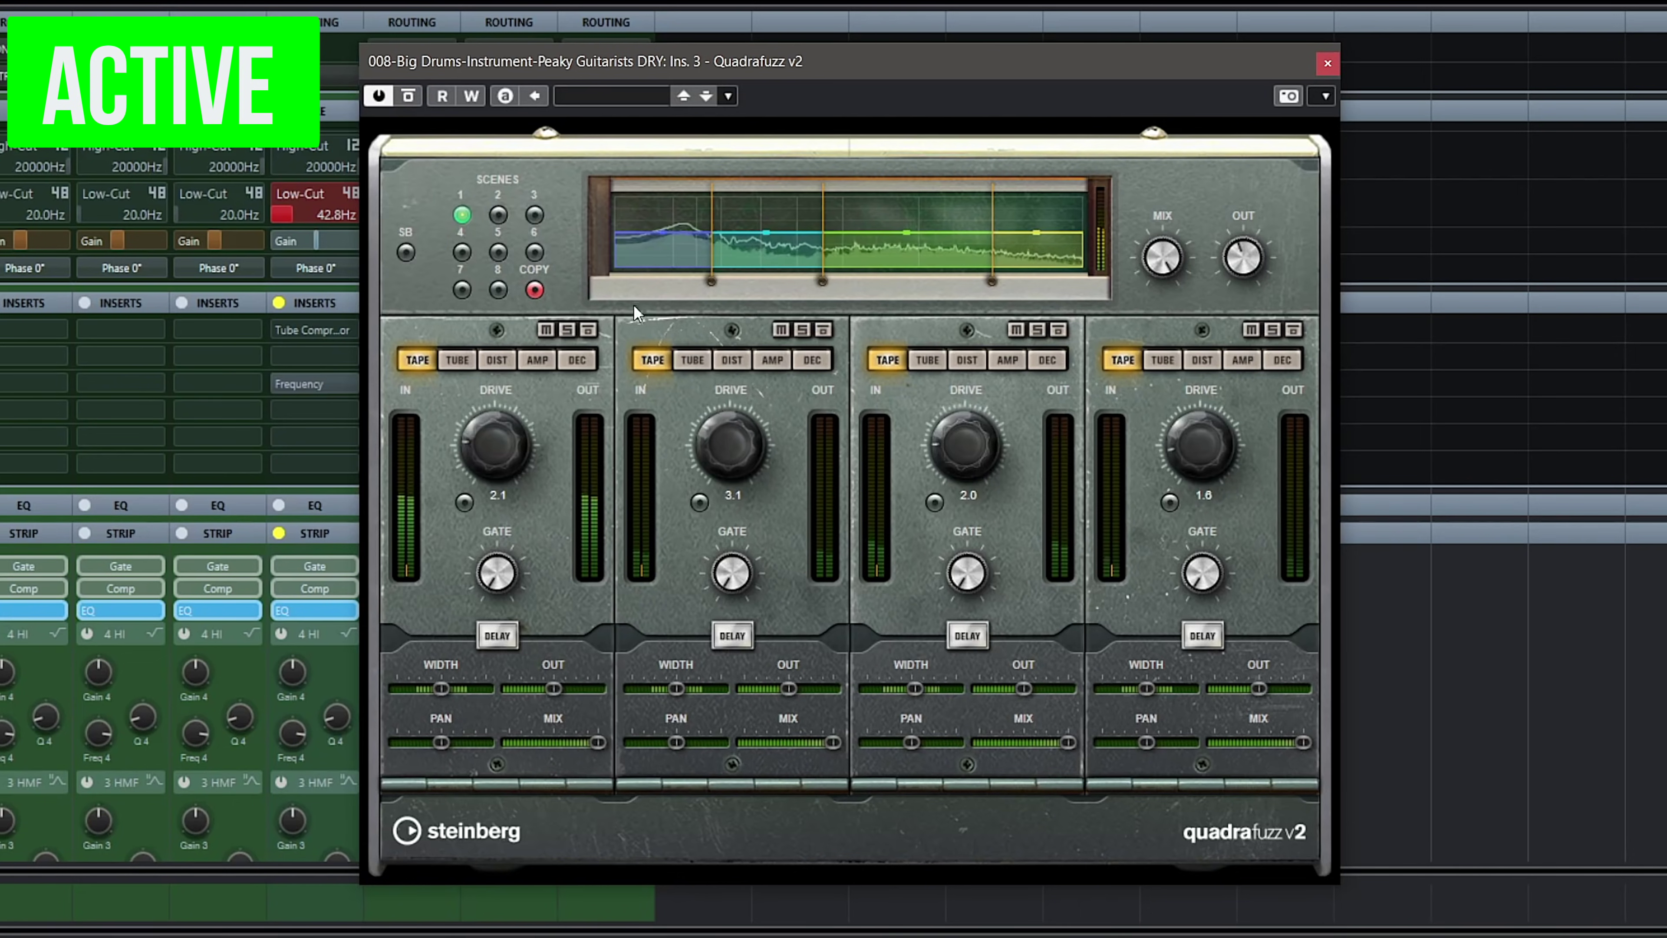
left_click(413, 100)
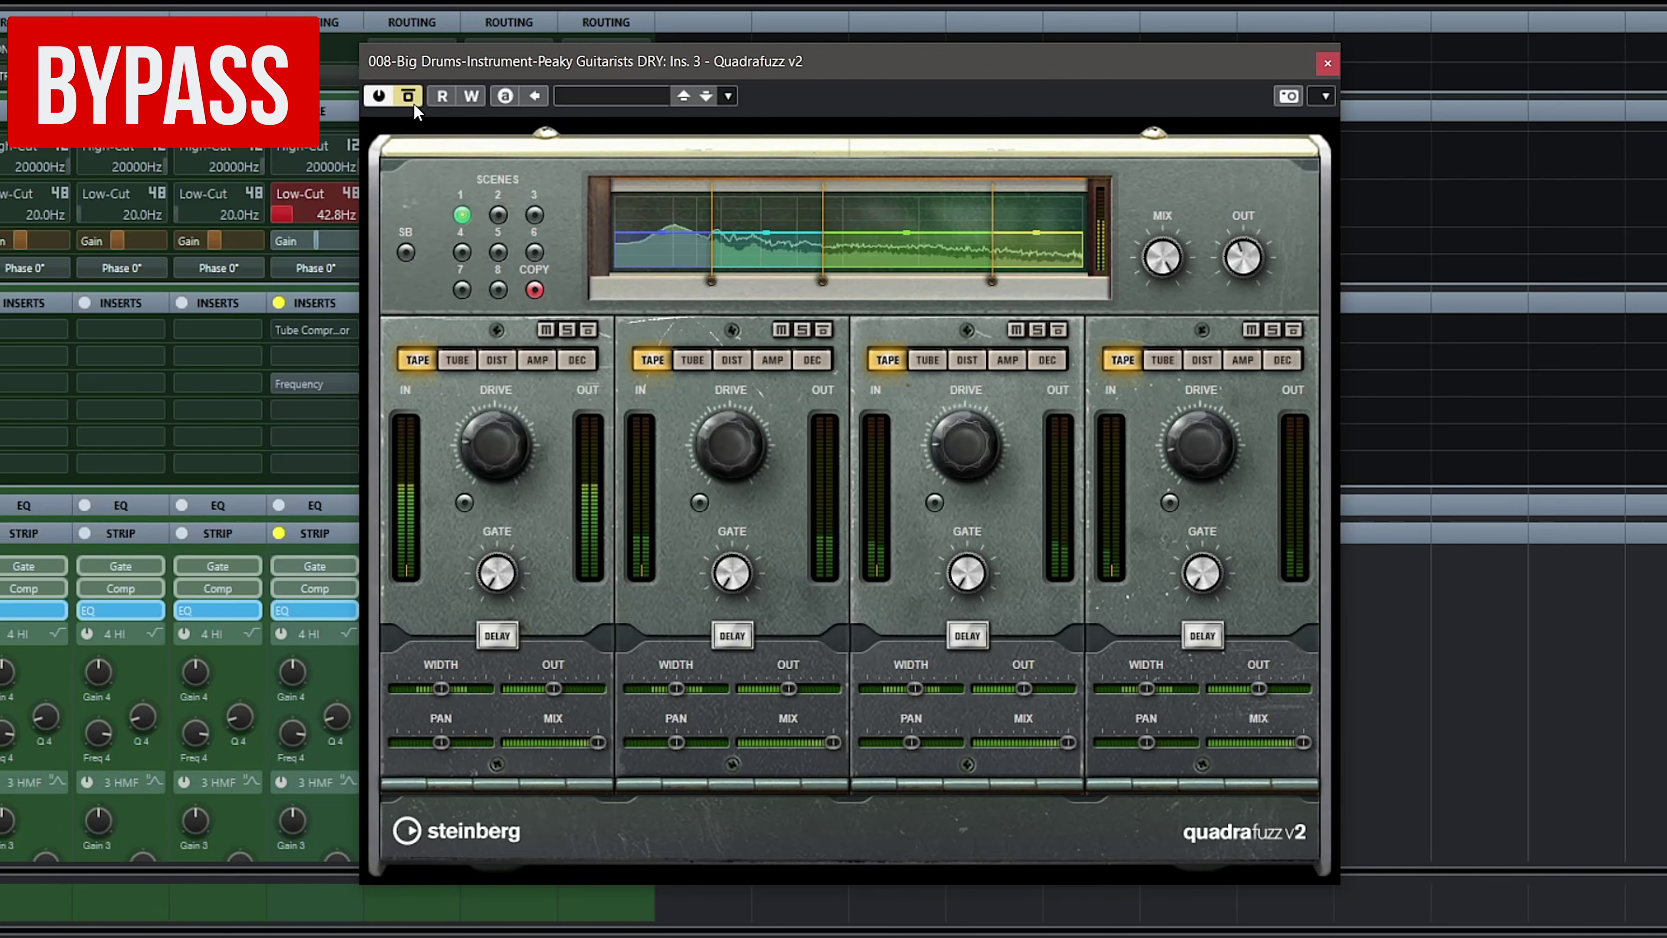
left_click(413, 102)
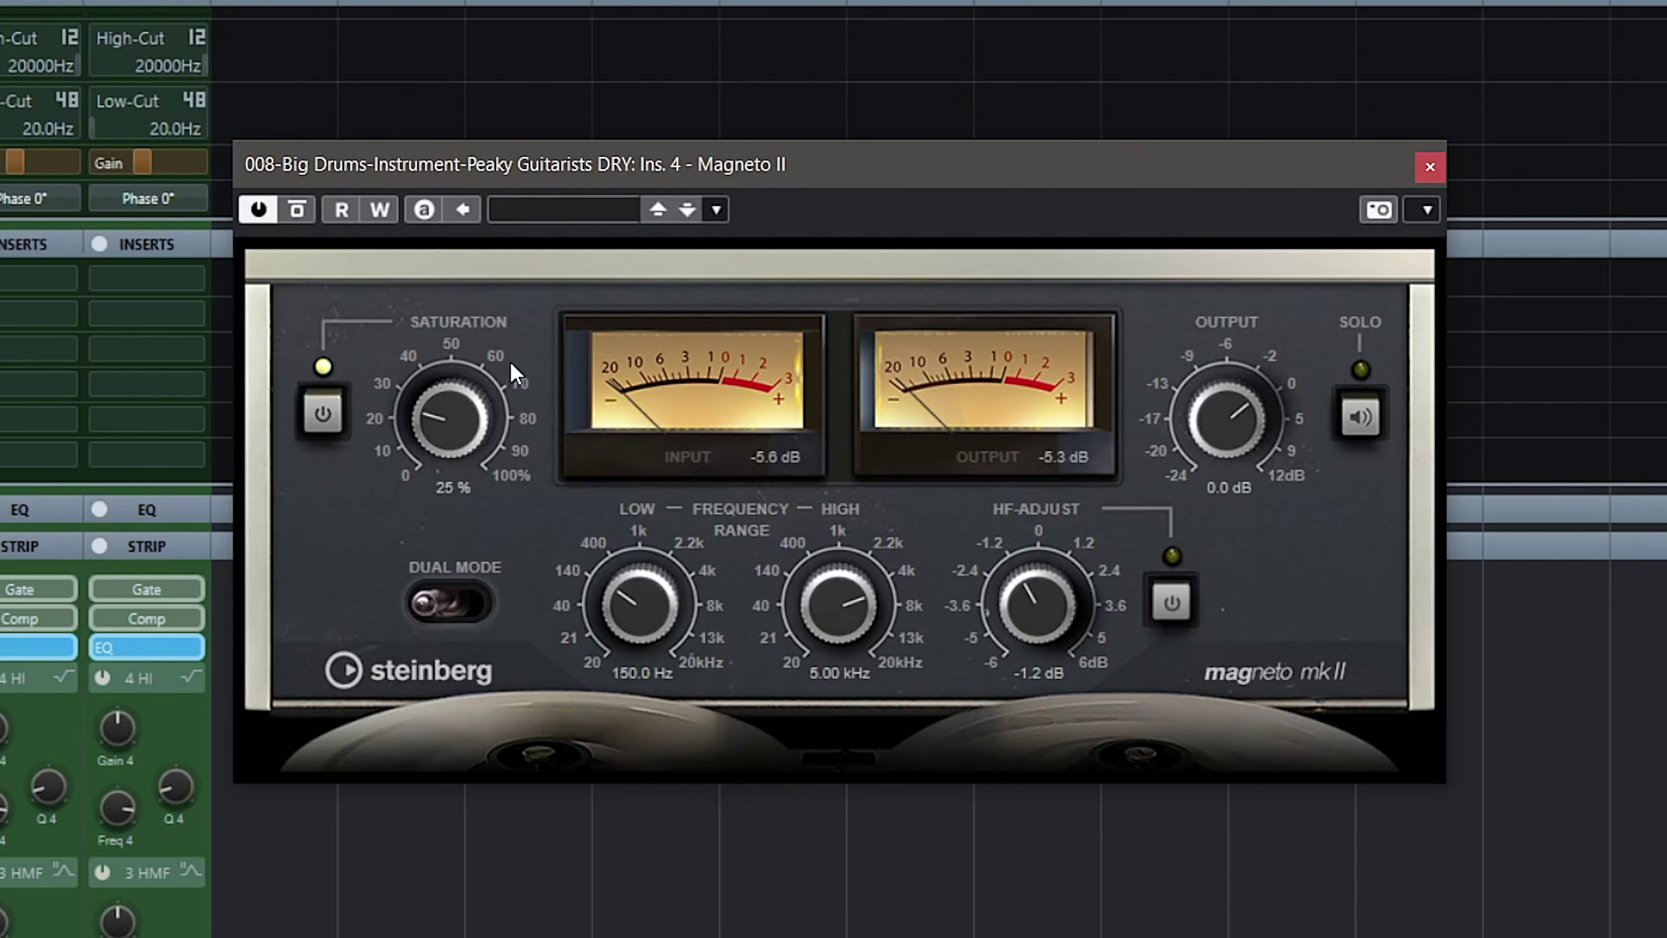
- Set the drums' Magneto II saturation to 21 % and enable HF-Adjust at -0.4 dB
left_click_drag(438, 496, 668, 533)
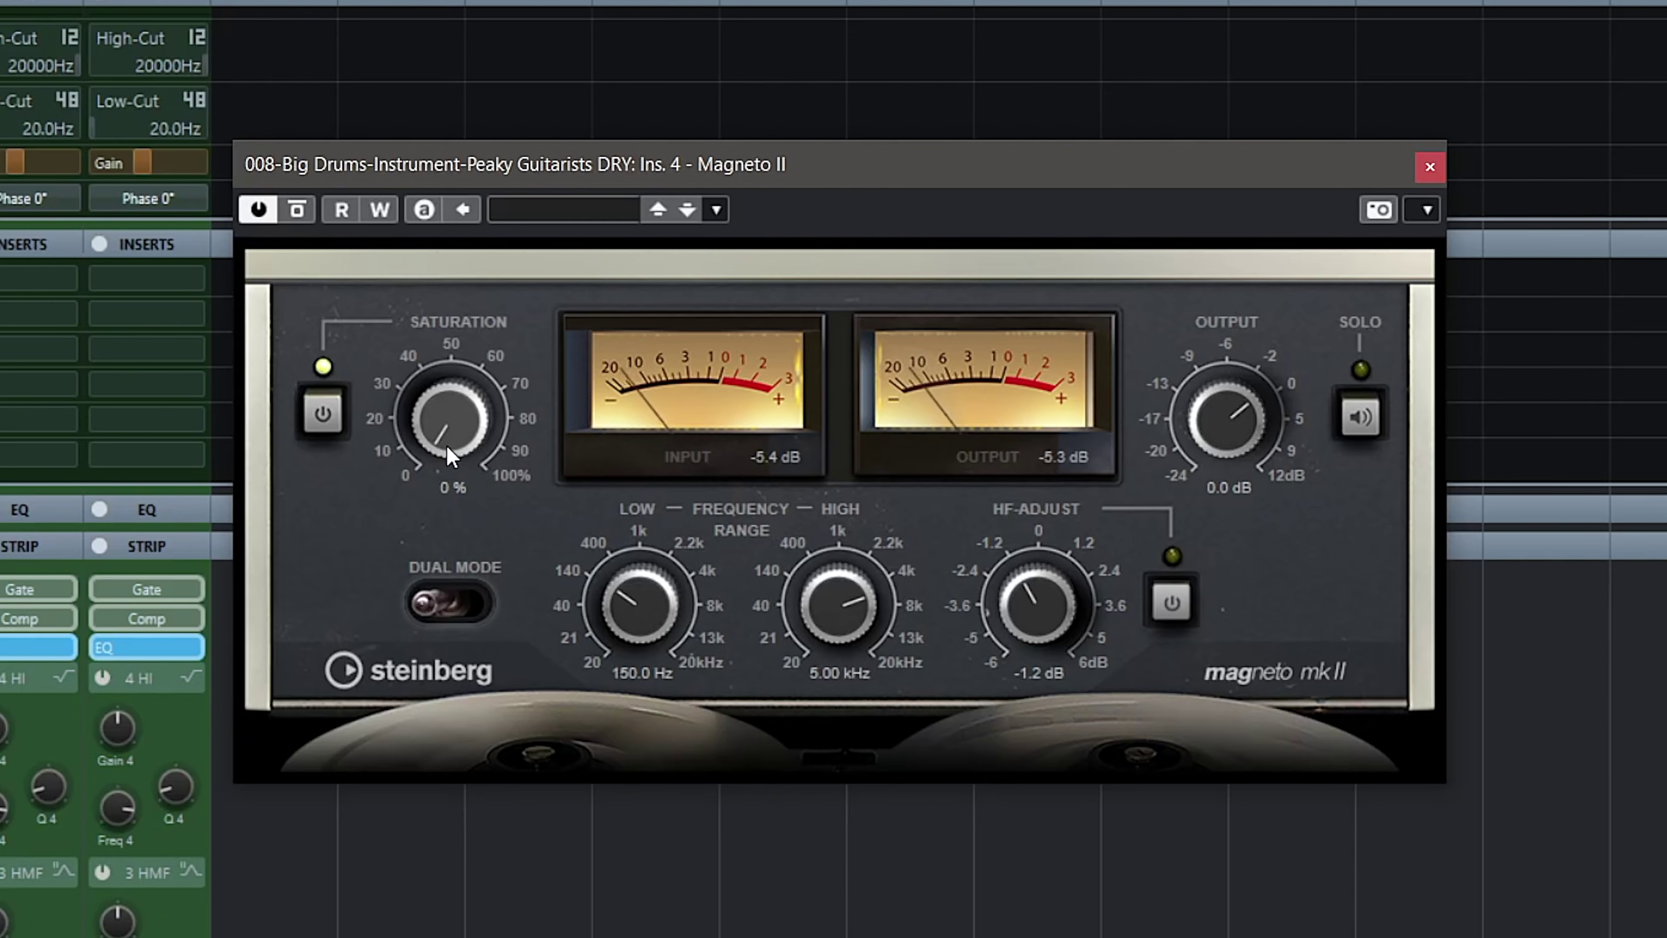
left_click_drag(447, 437, 462, 383)
left_click_drag(1053, 583, 1064, 466)
left_click(1168, 601)
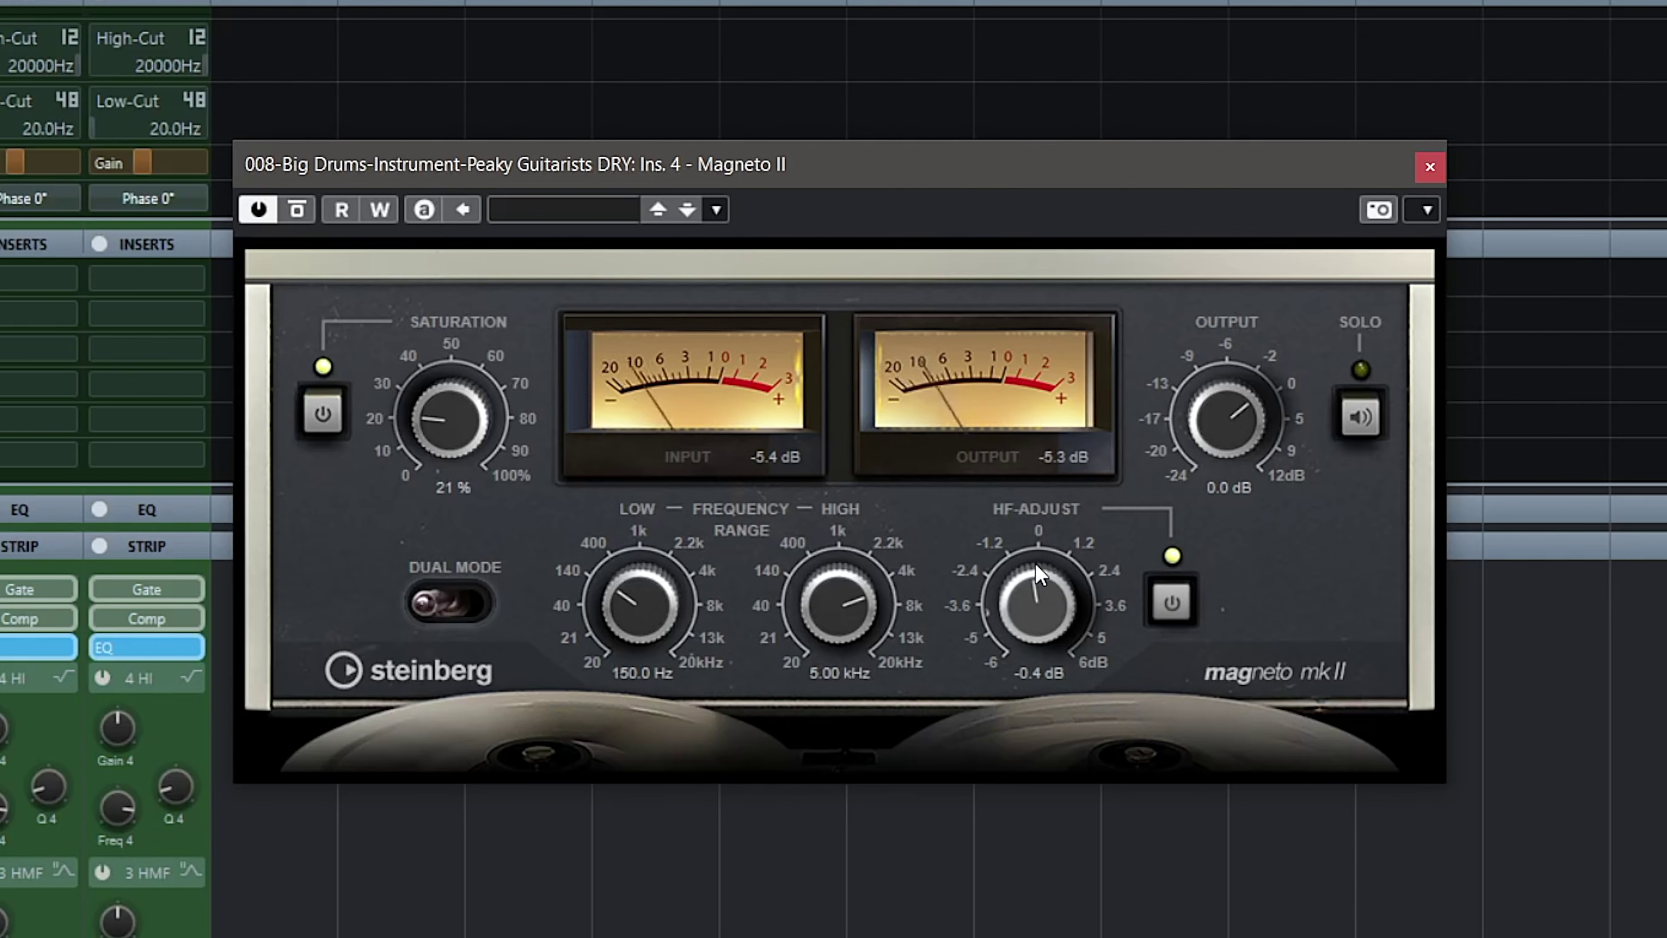
- Compare the drums with Magneto II bypassed and active, and fine-tune HF-Adjust slightly
left_click(298, 211)
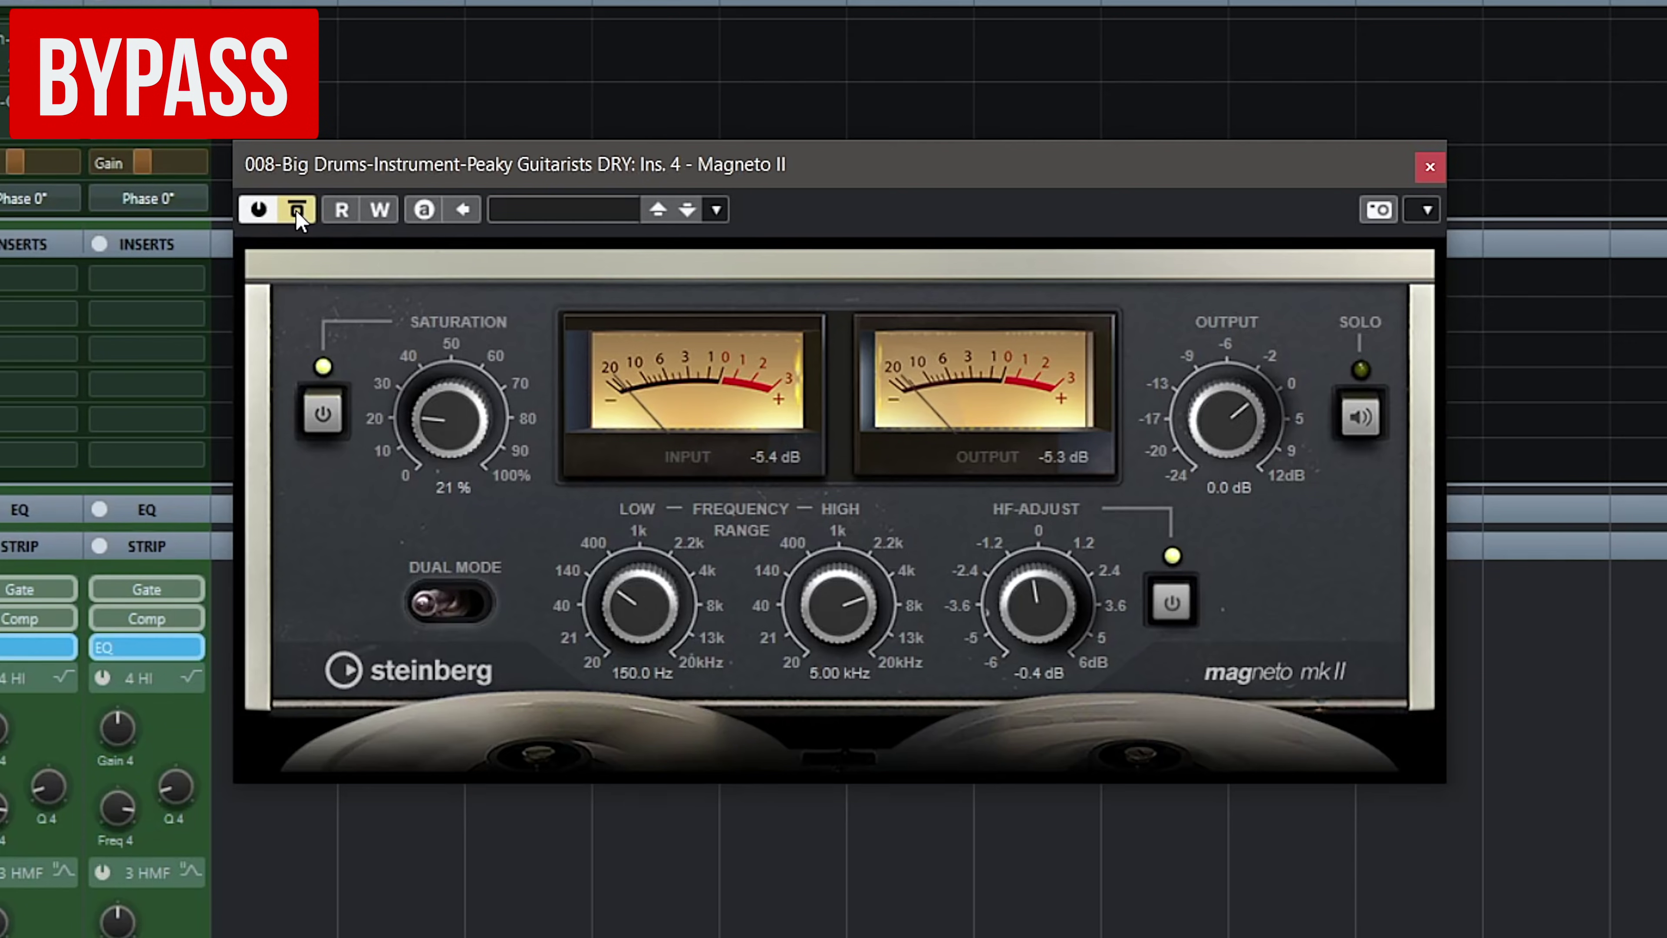
left_click(297, 212)
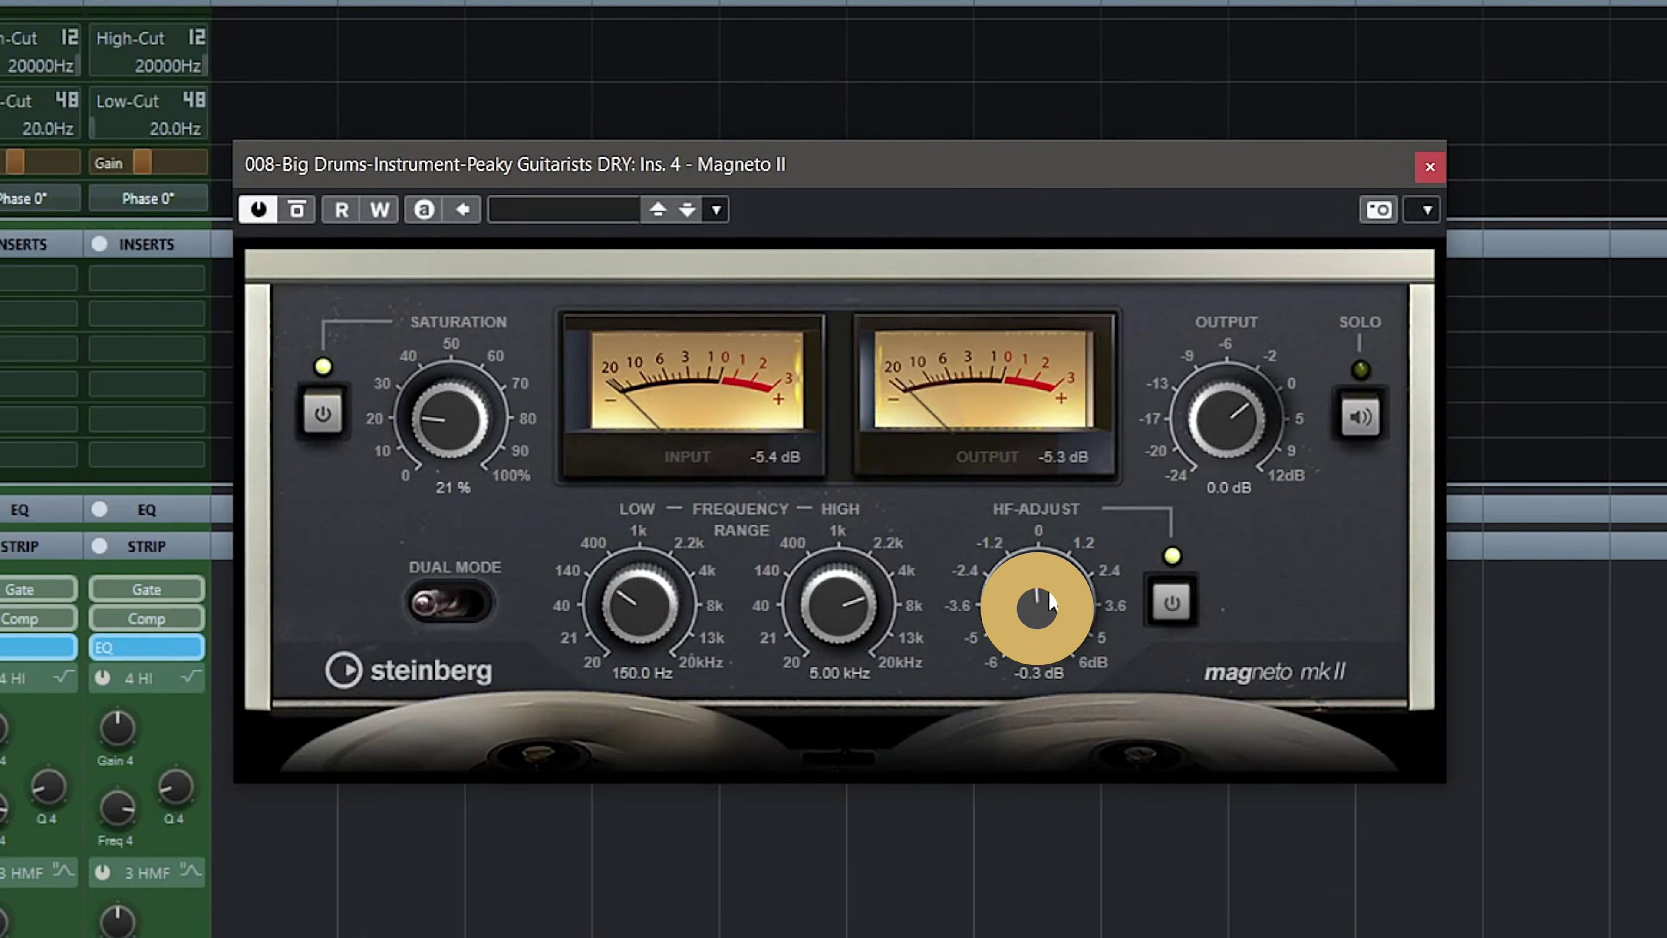
scroll(1048, 591, "down", 1)
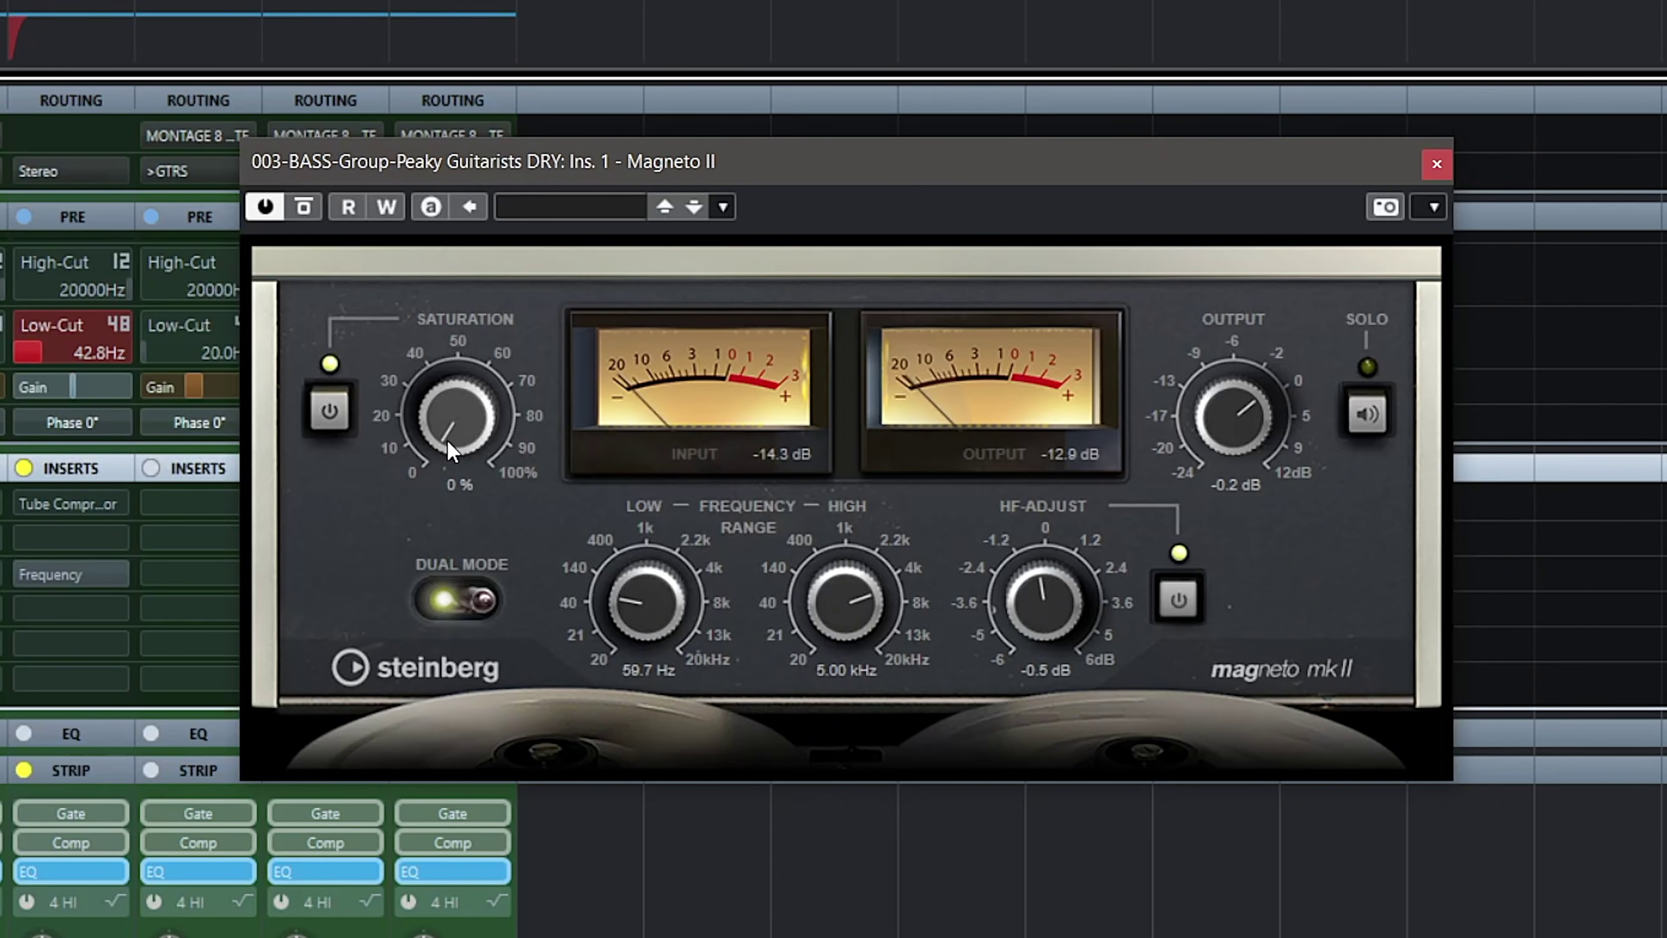
- Set the bass group's Magneto II saturation to 100 % and HF-Adjust to -1.9 dB, comparing the result against bypass
left_click_drag(447, 440, 467, 141)
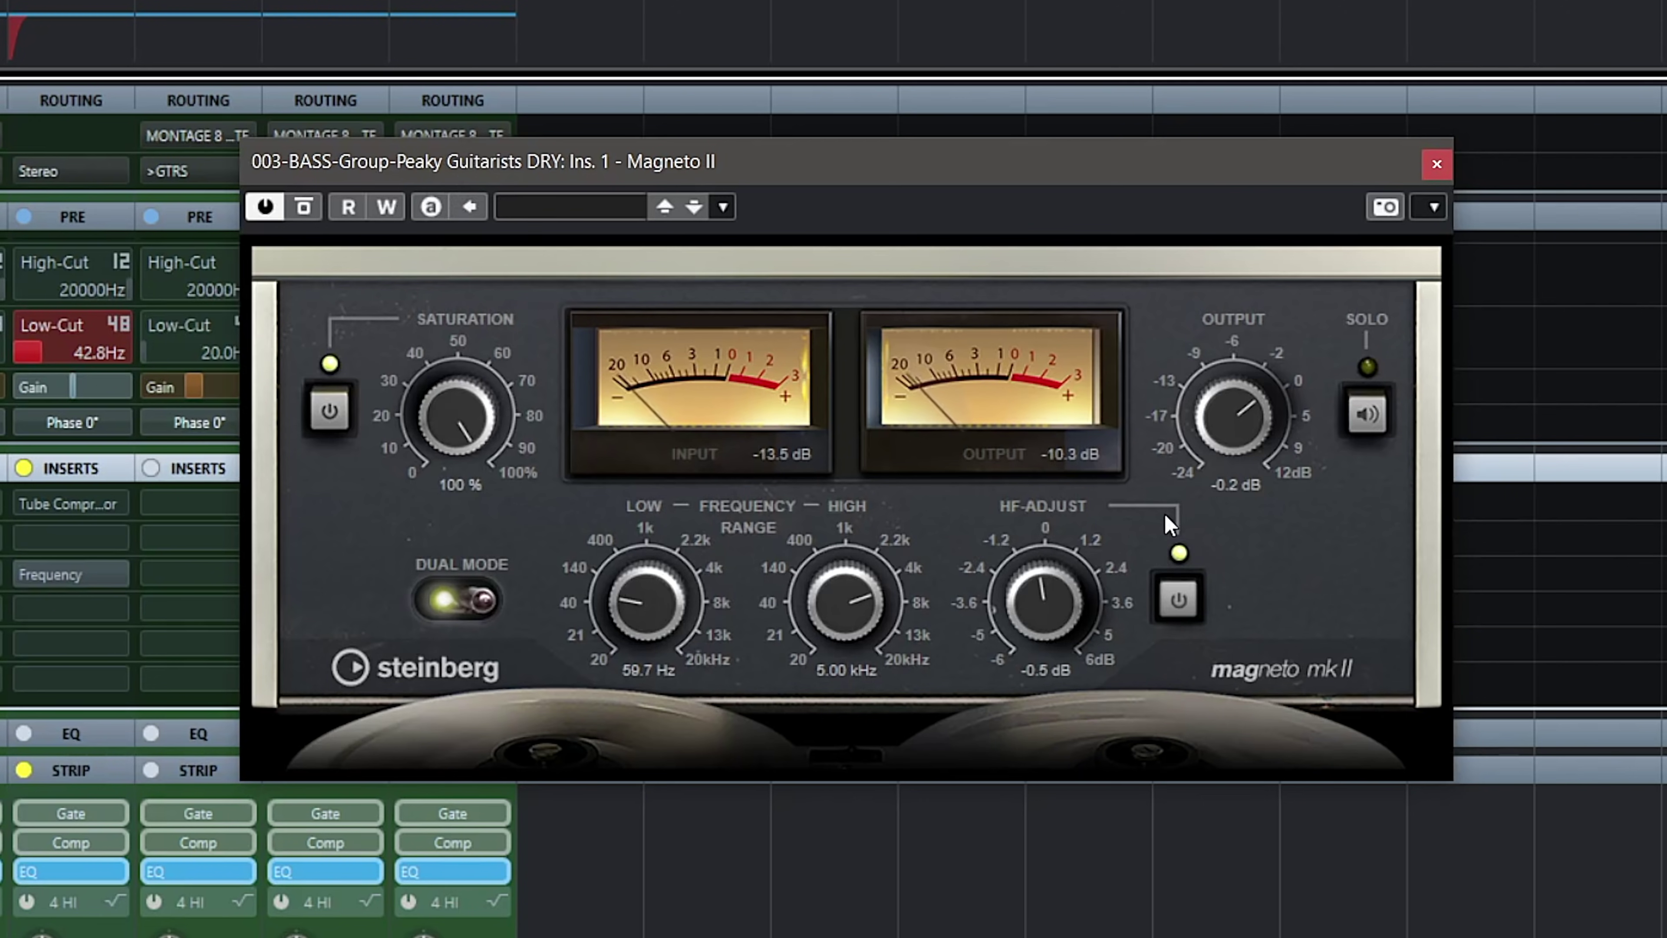
mouse_move(1046, 589)
left_mouse_down()
mouse_move(1038, 629)
mouse_move(1033, 610)
left_mouse_up()
left_click(301, 206)
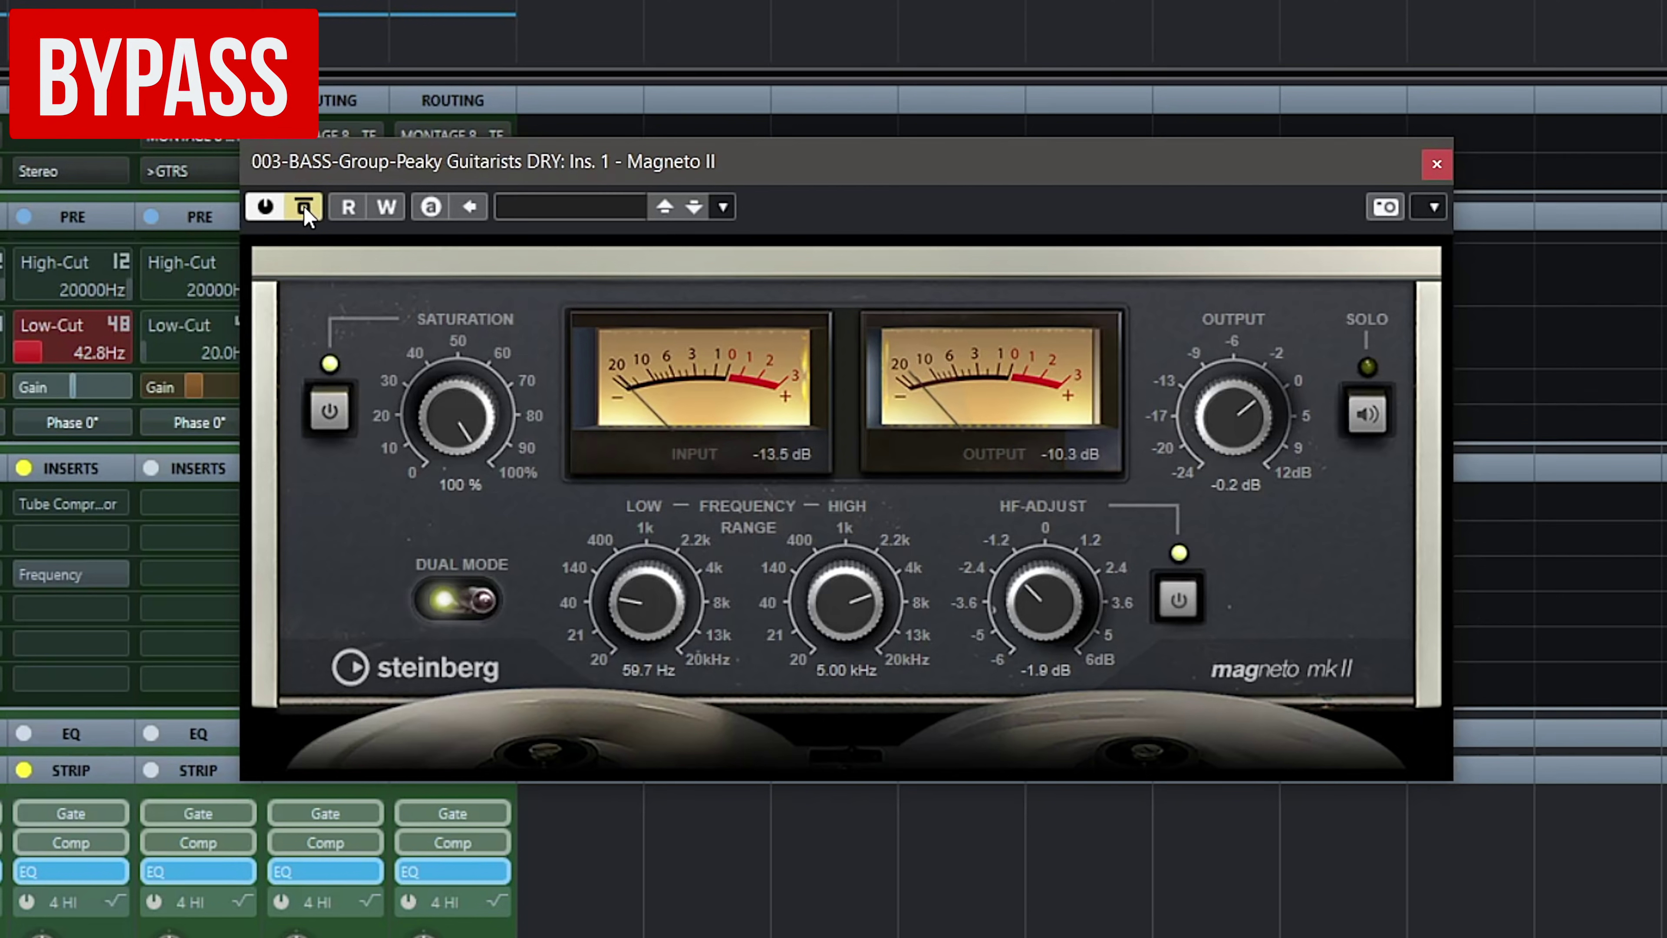
left_click(303, 206)
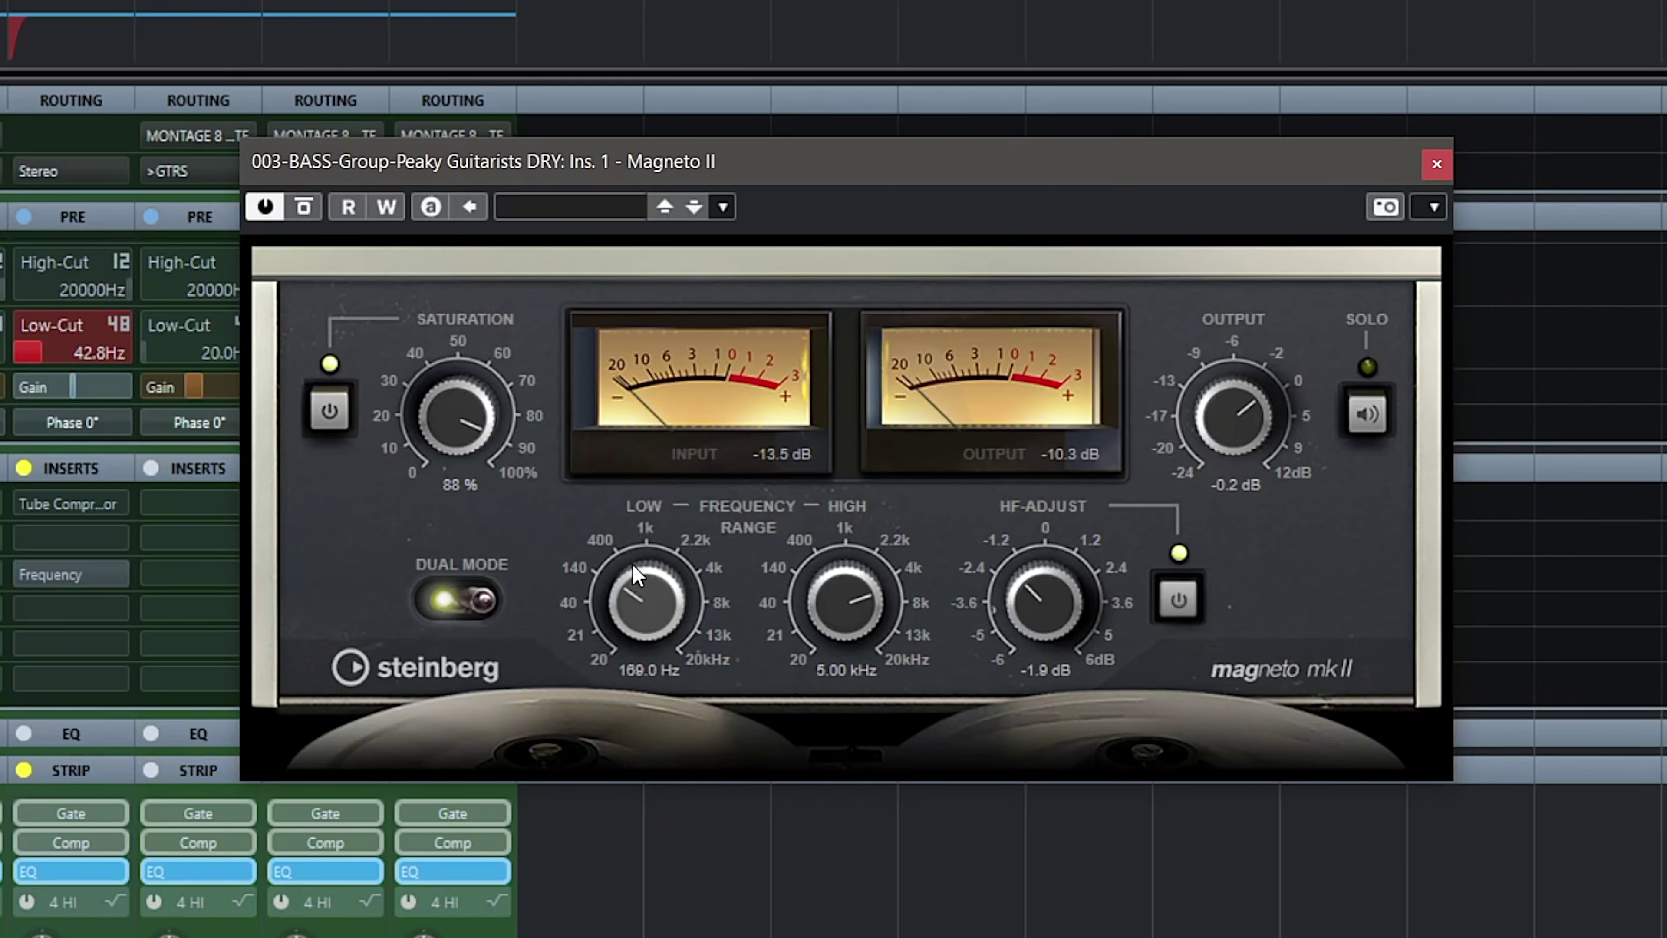
- Set the low frequency range of the bass Magneto II to 81.2 Hz and compare it against bypass
left_click_drag(633, 554, 619, 607)
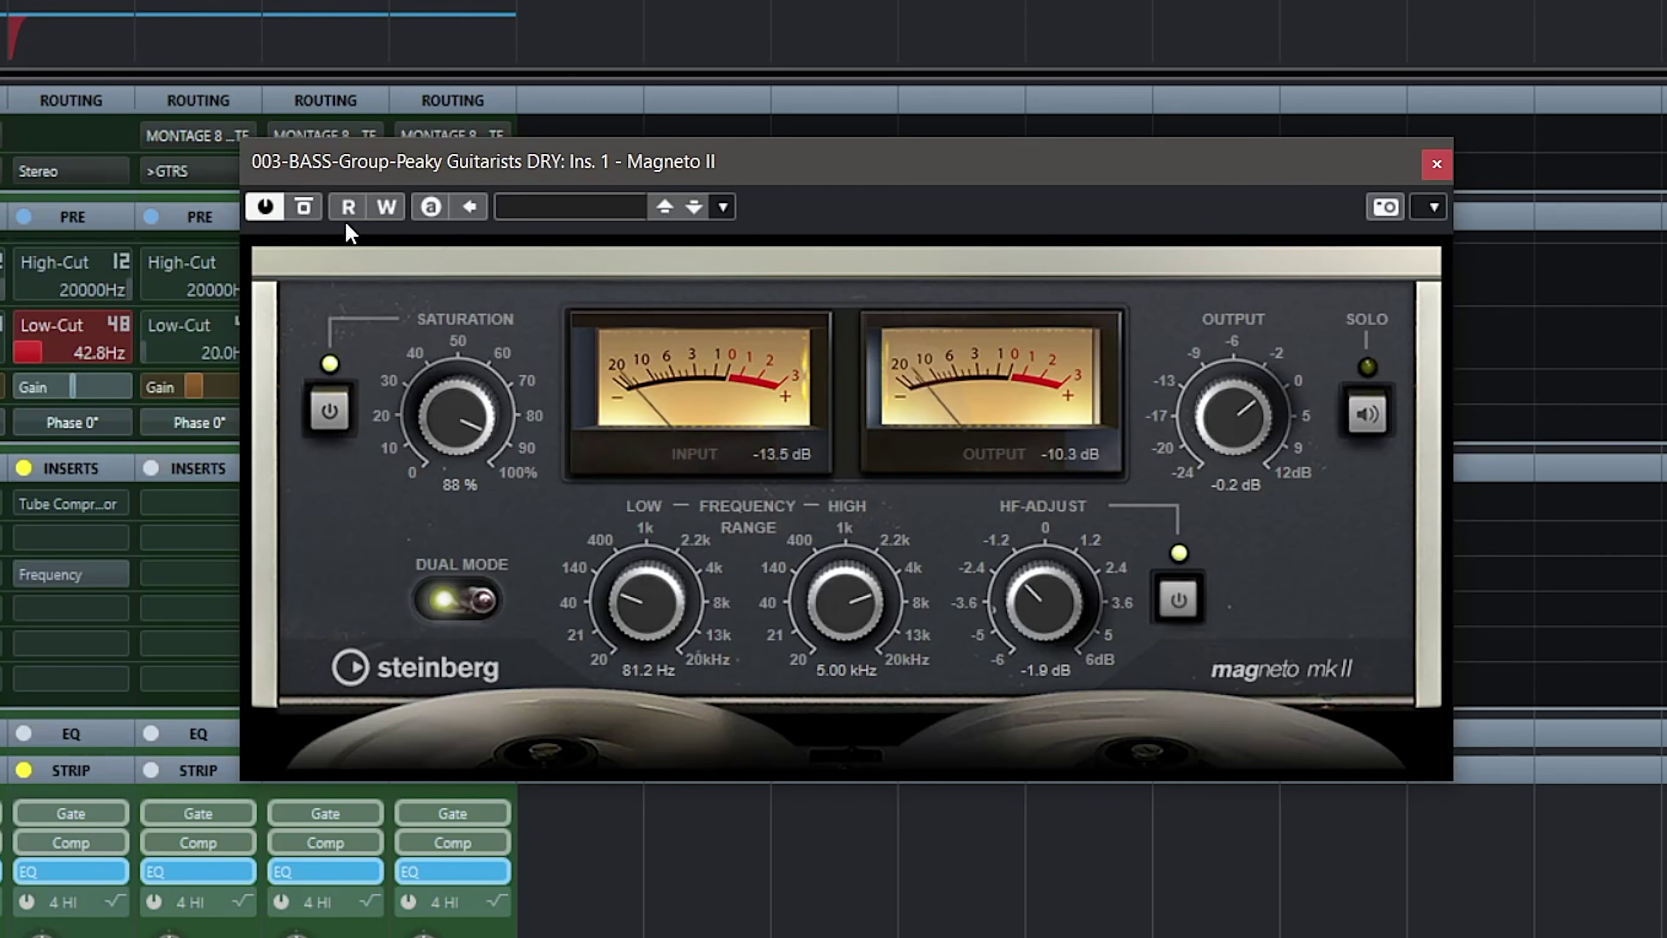
left_click(311, 208)
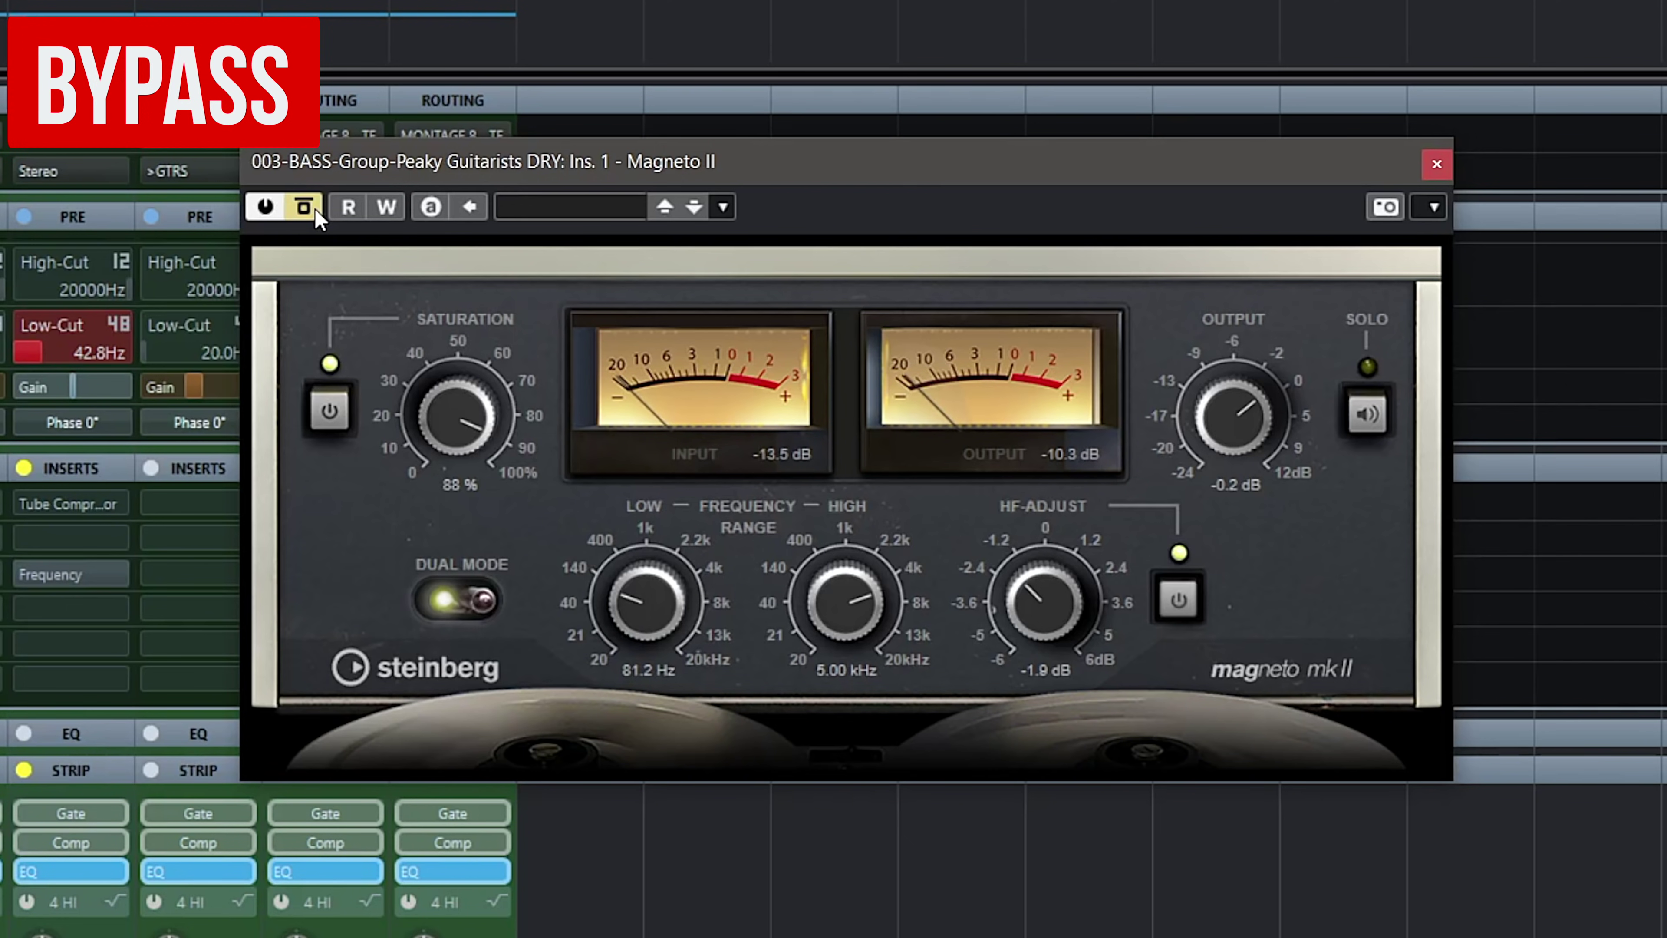
left_click(313, 207)
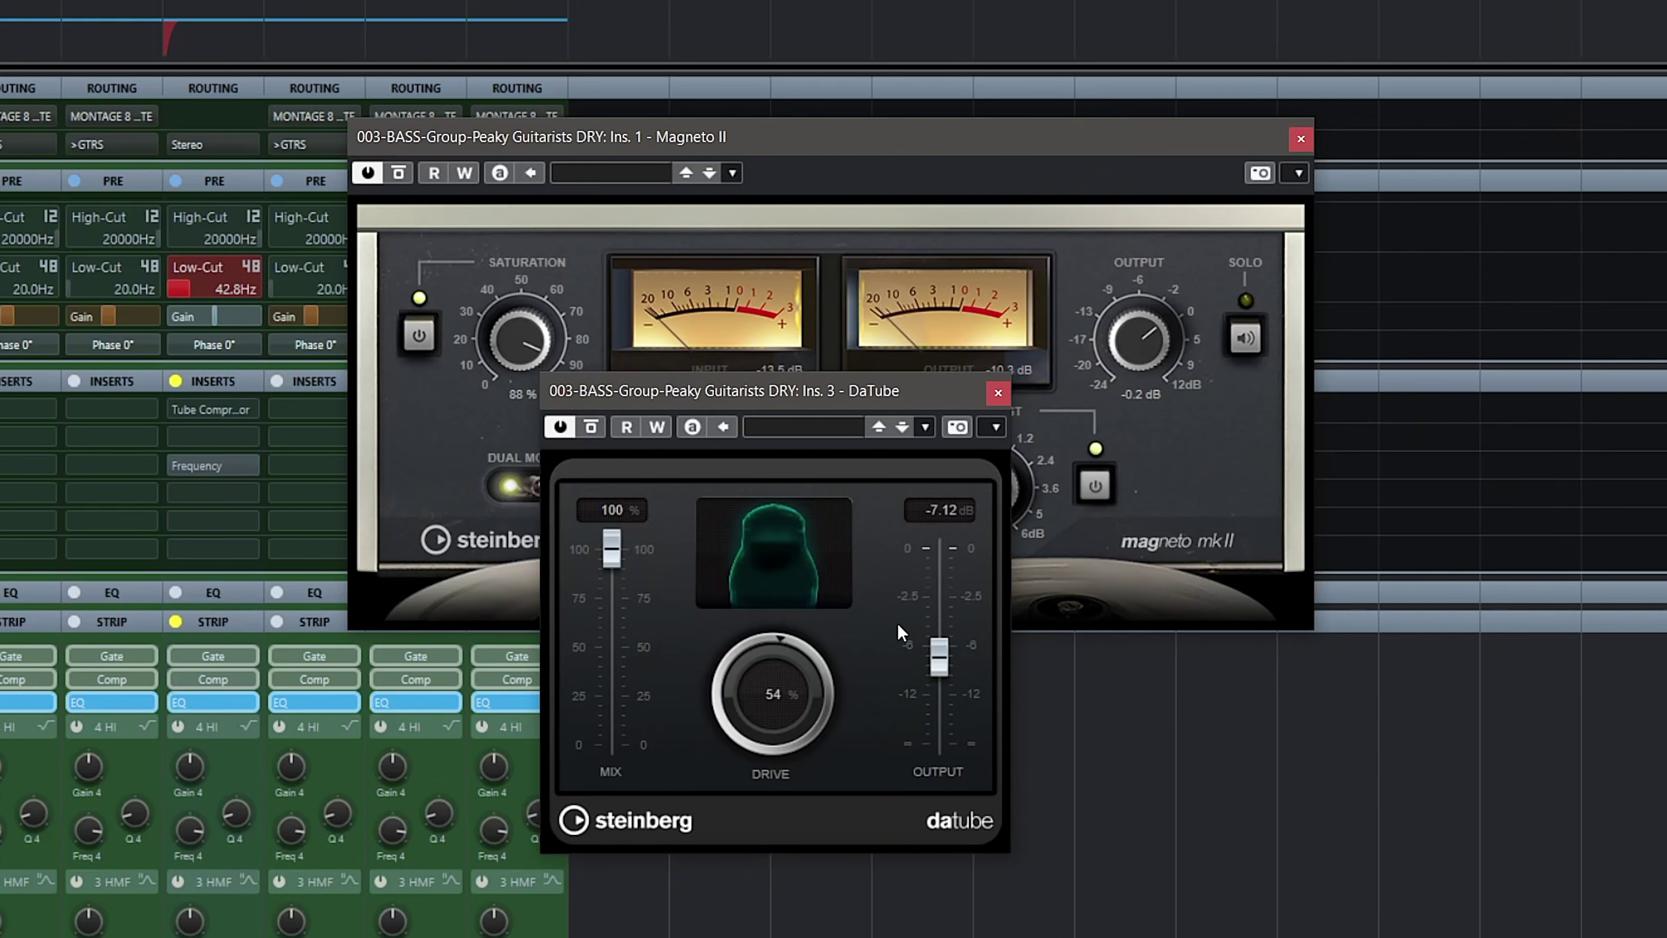
- Trim the bass DaTube output to -7.37 dB while checking the individual bass inserts against bypass
left_click_drag(922, 649, 926, 663)
left_click(400, 173)
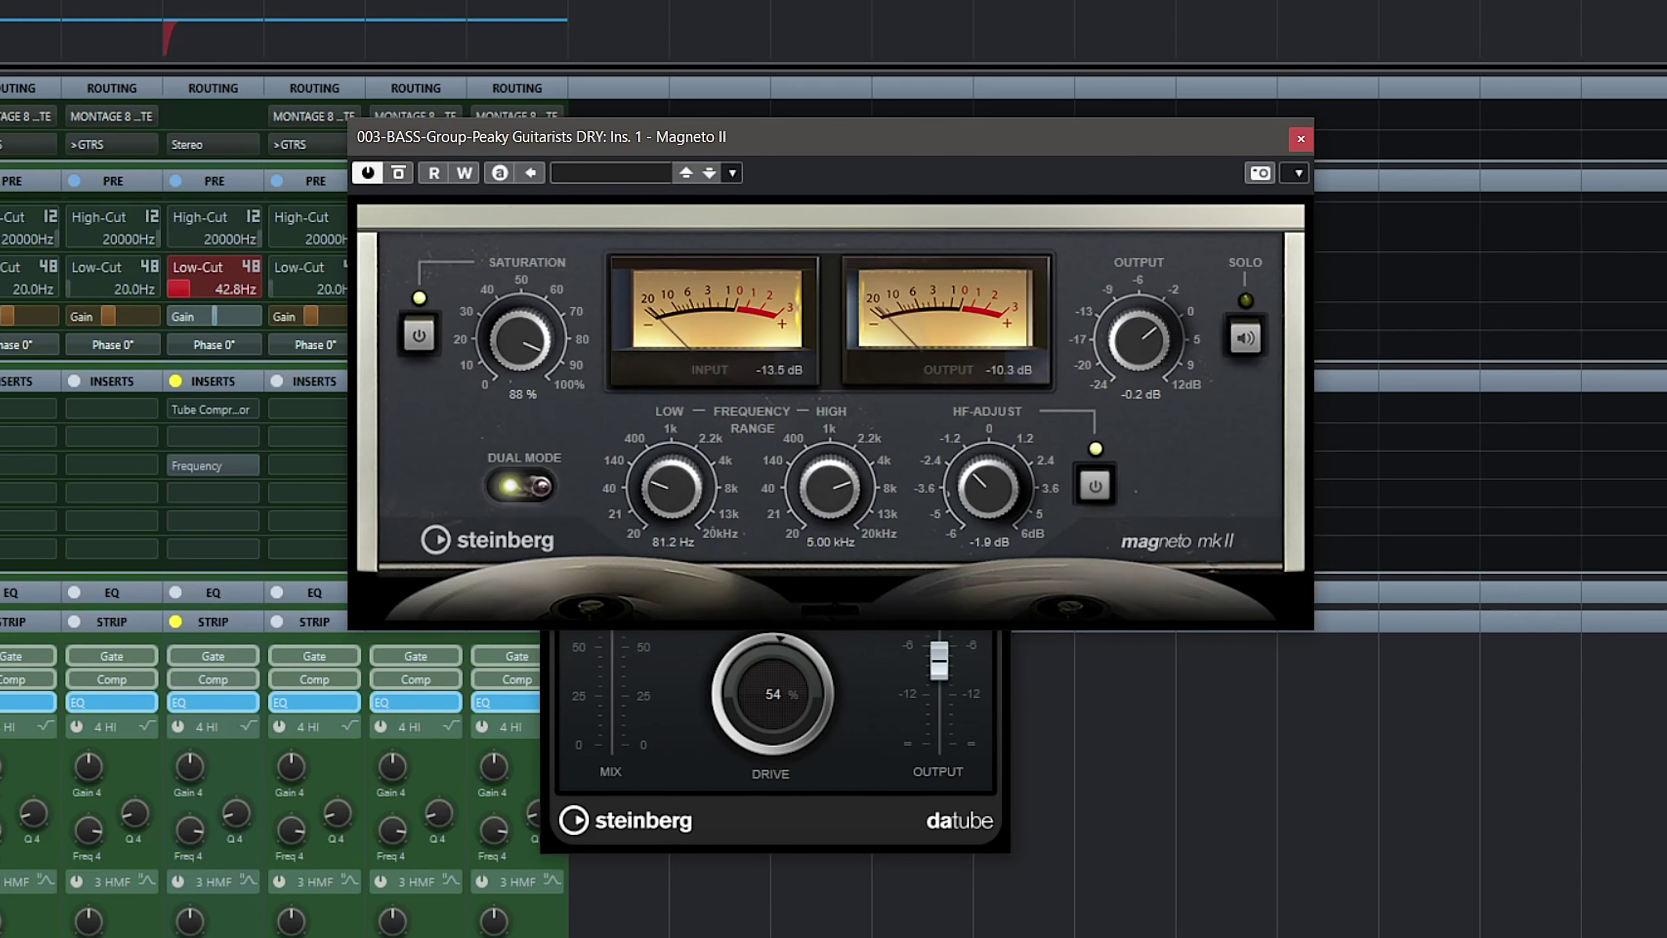
left_click(656, 789)
left_click(590, 427)
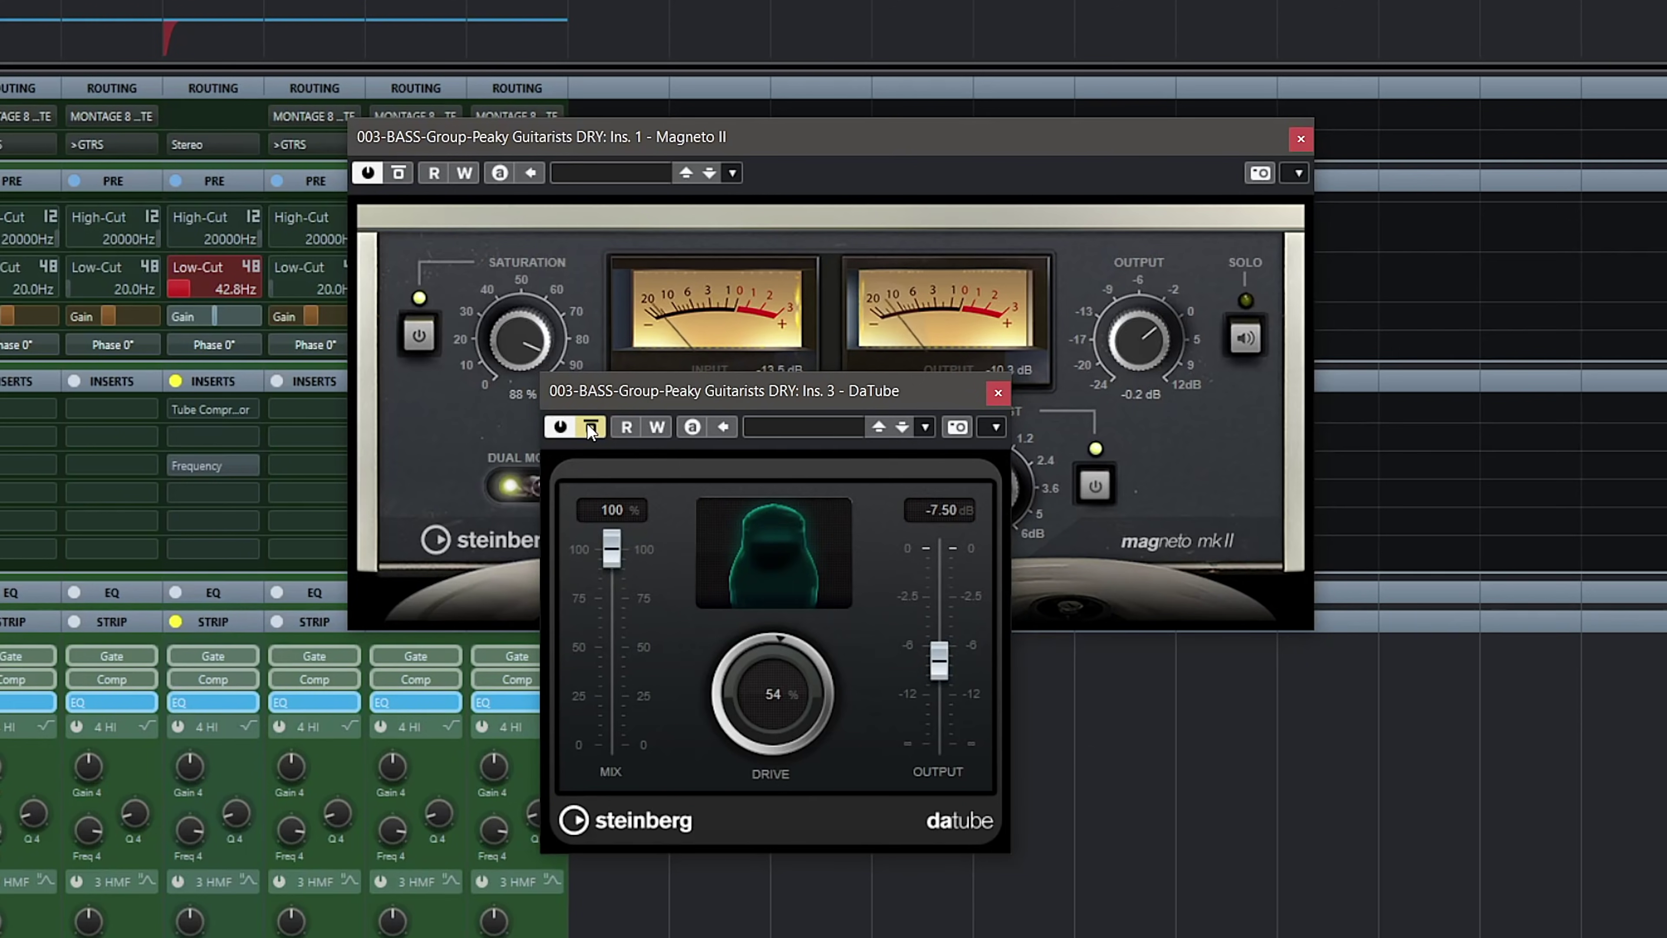
left_click(589, 427)
scroll(947, 661, "up", 1)
scroll(947, 661, "down", 1)
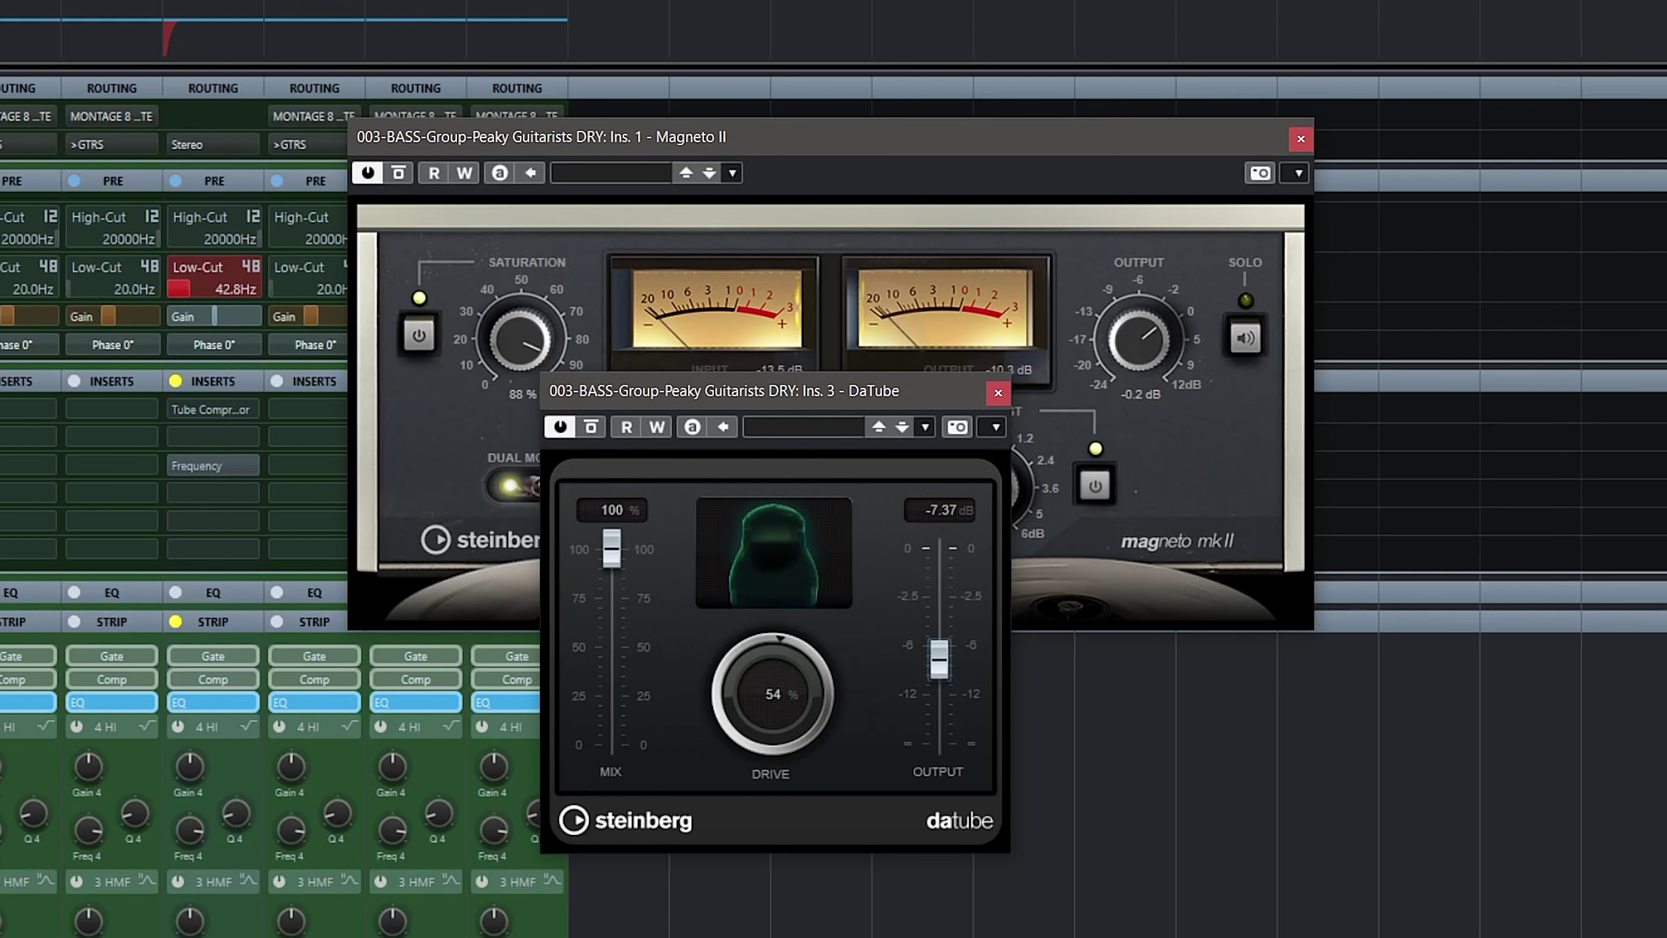
- Toggle the bypass of all bass inserts together to compare the dry and saturated bass
key("shift+b")
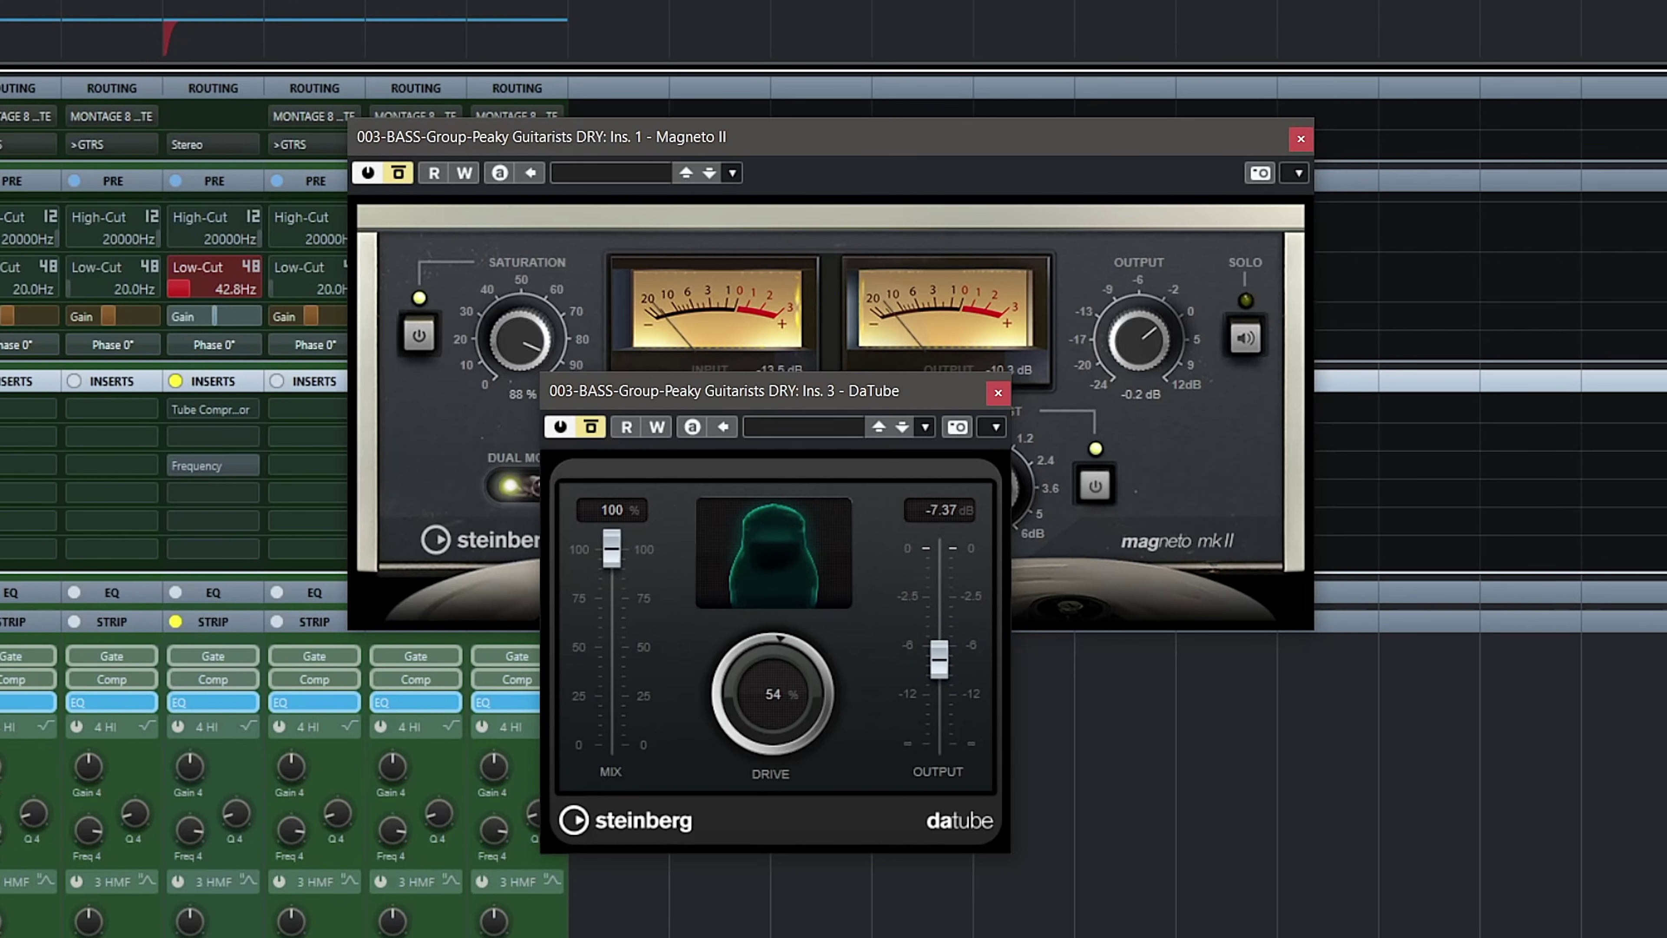
key("shift+b")
key("shift+b")
key("shift+b")
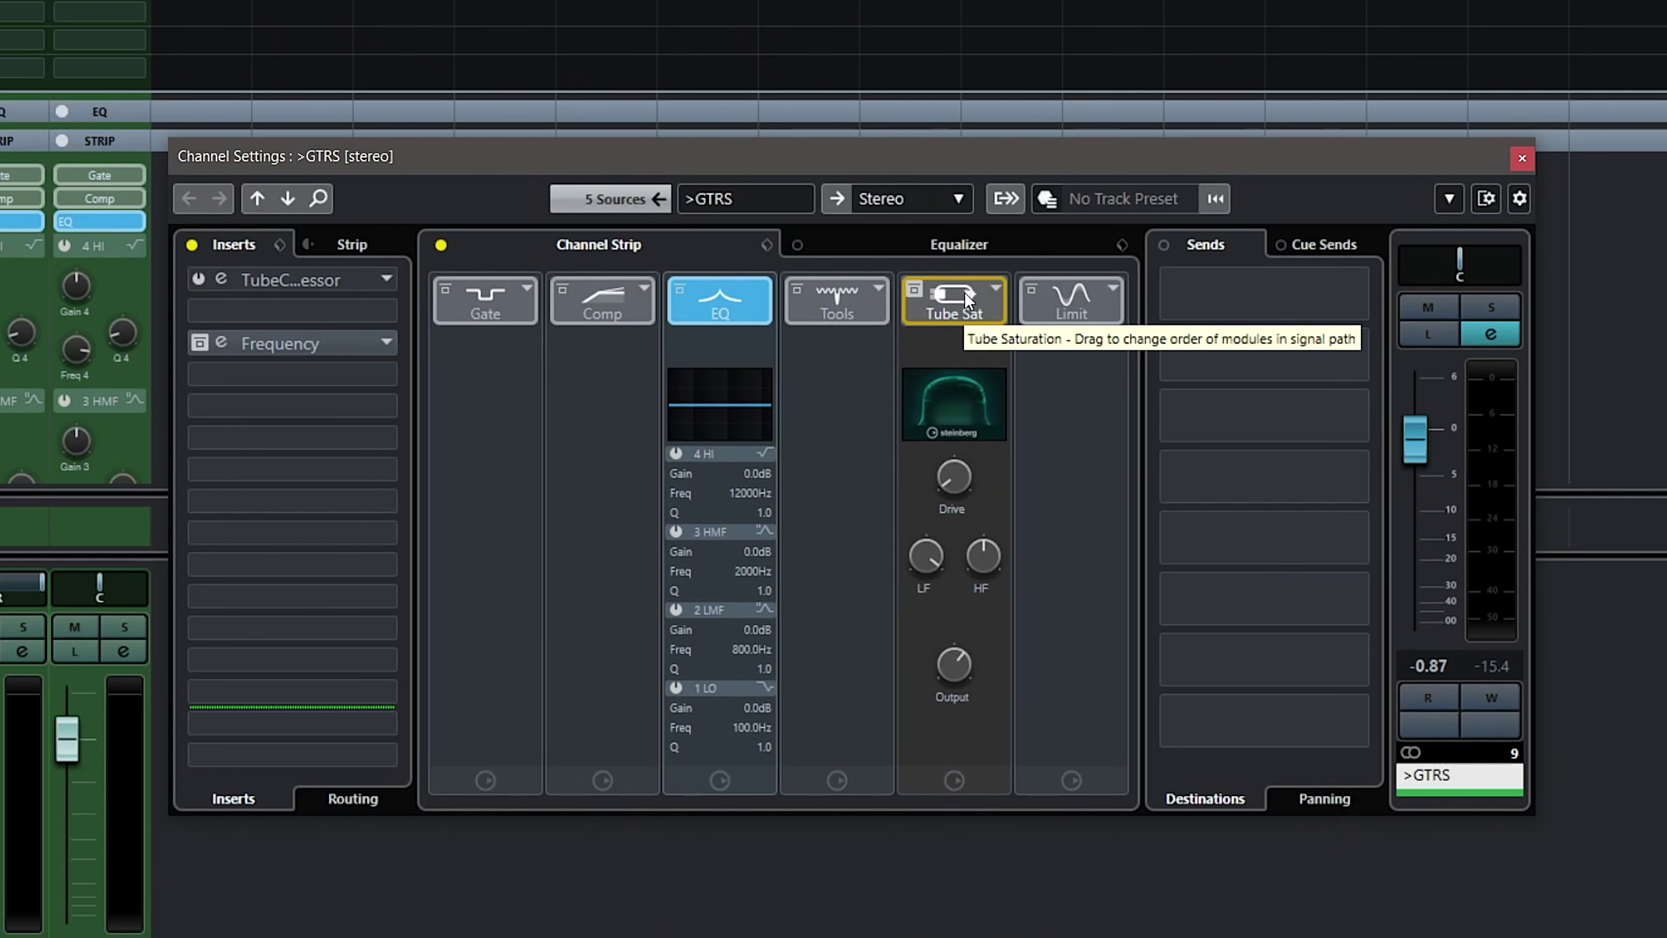
- Play the guitars, activate Tube Sat in the >GTRS channel strip, raise its Drive and lower its Output to about -2.3 dB
key("space")
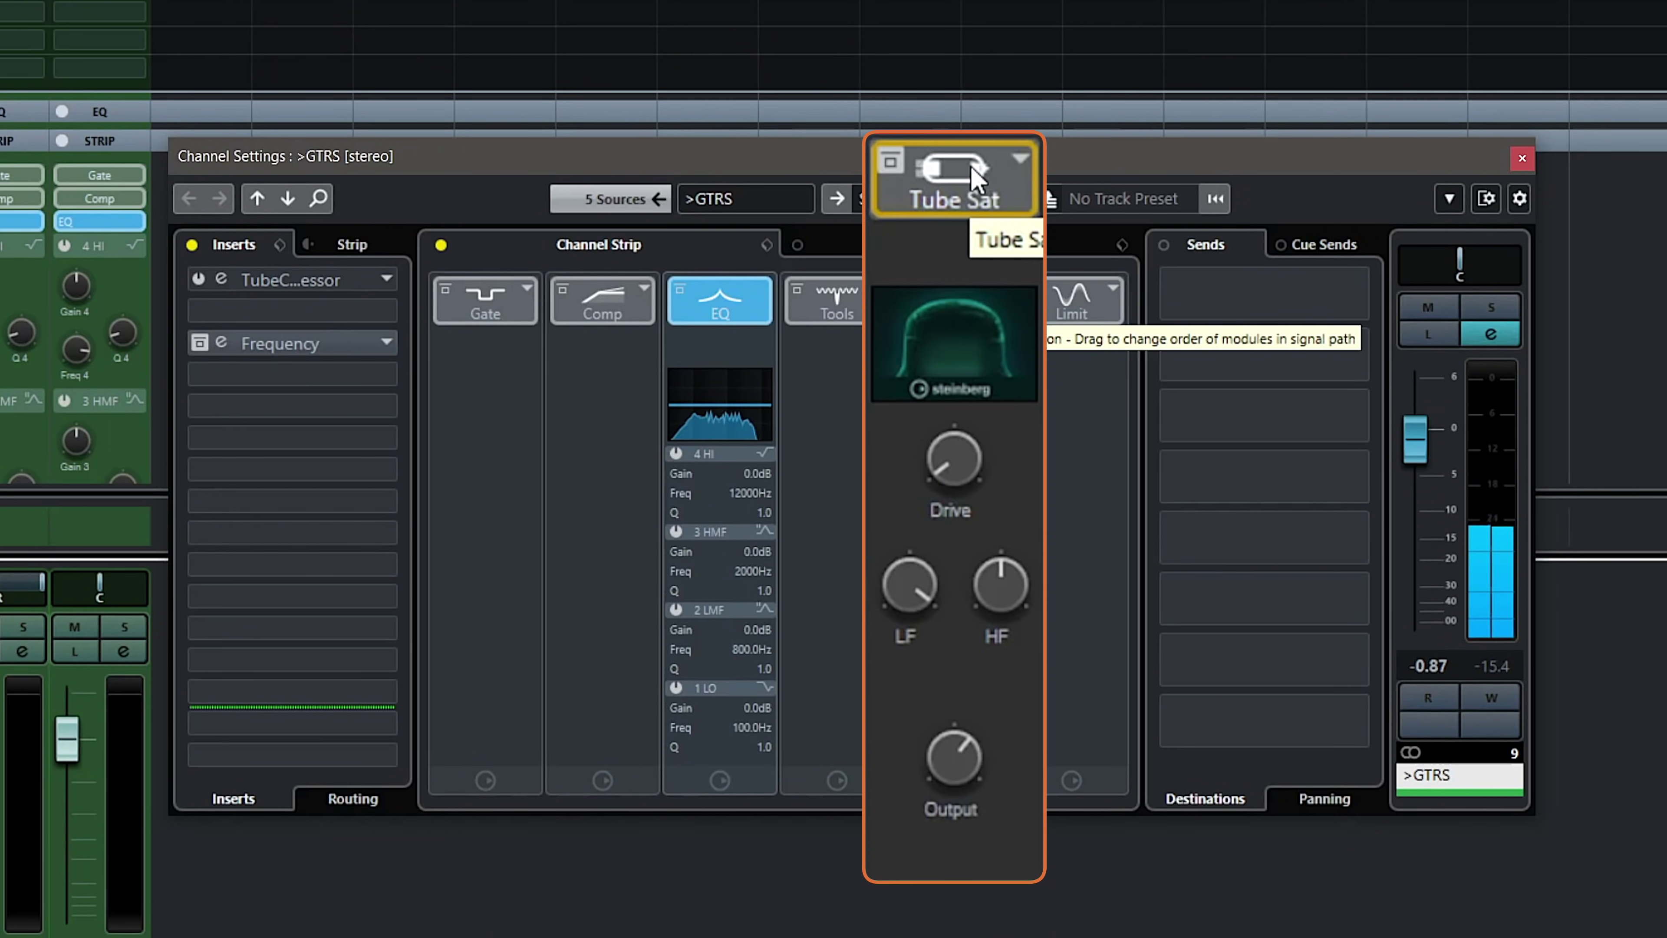
left_click(891, 160)
mouse_move(998, 483)
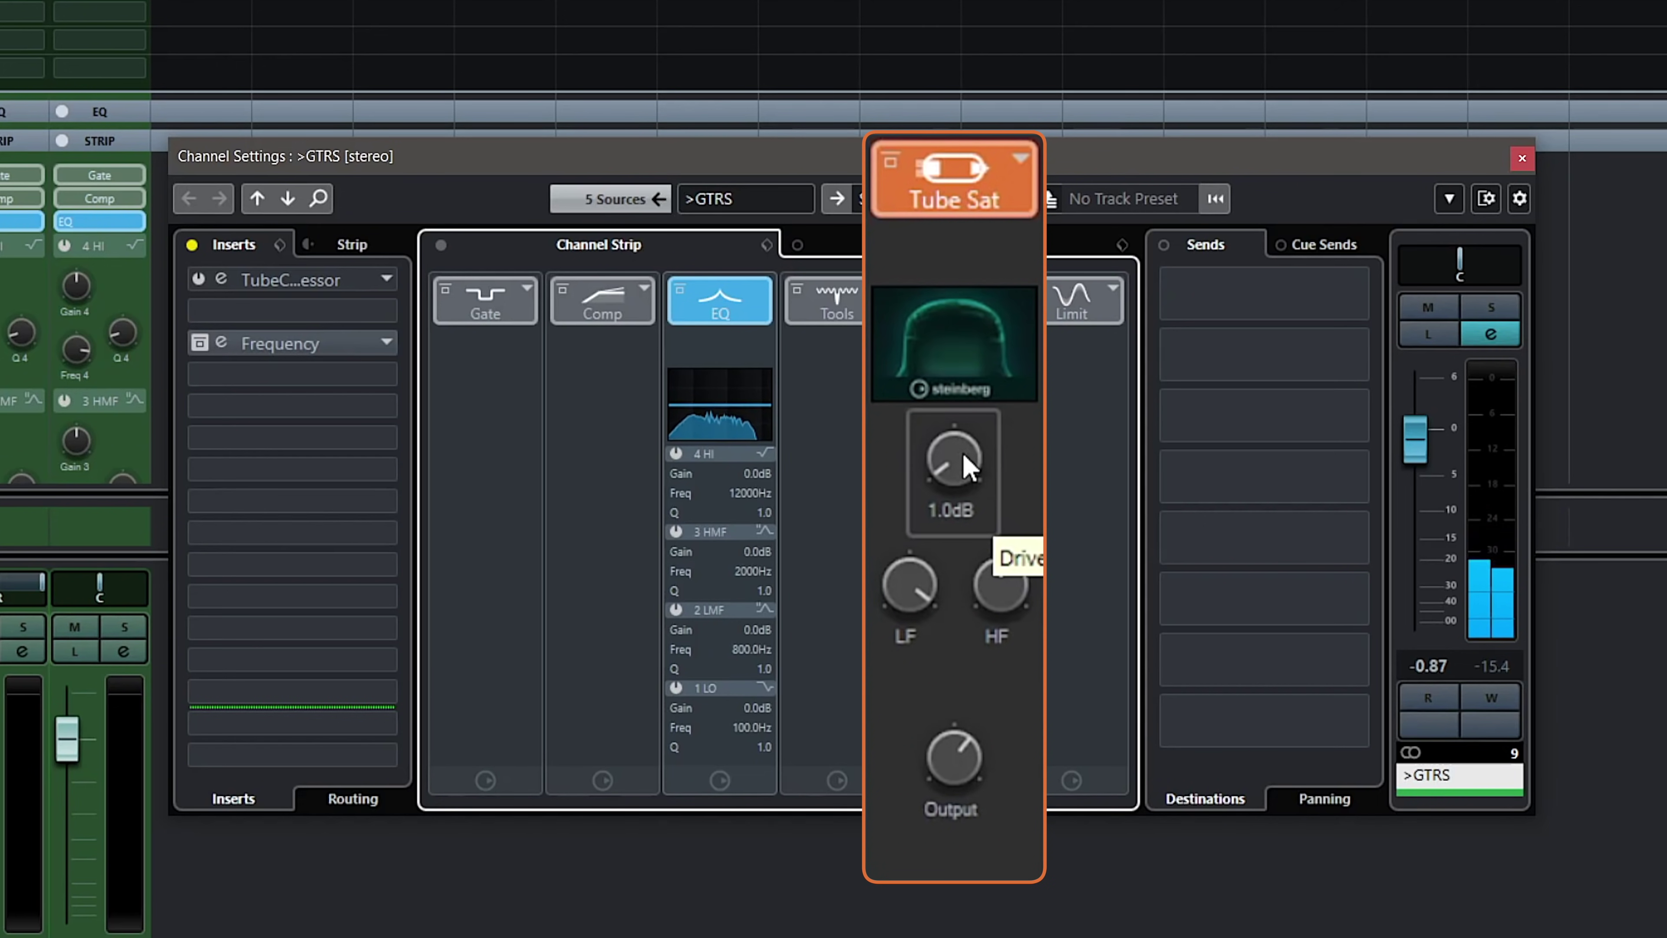
left_click_drag(952, 463, 927, 588)
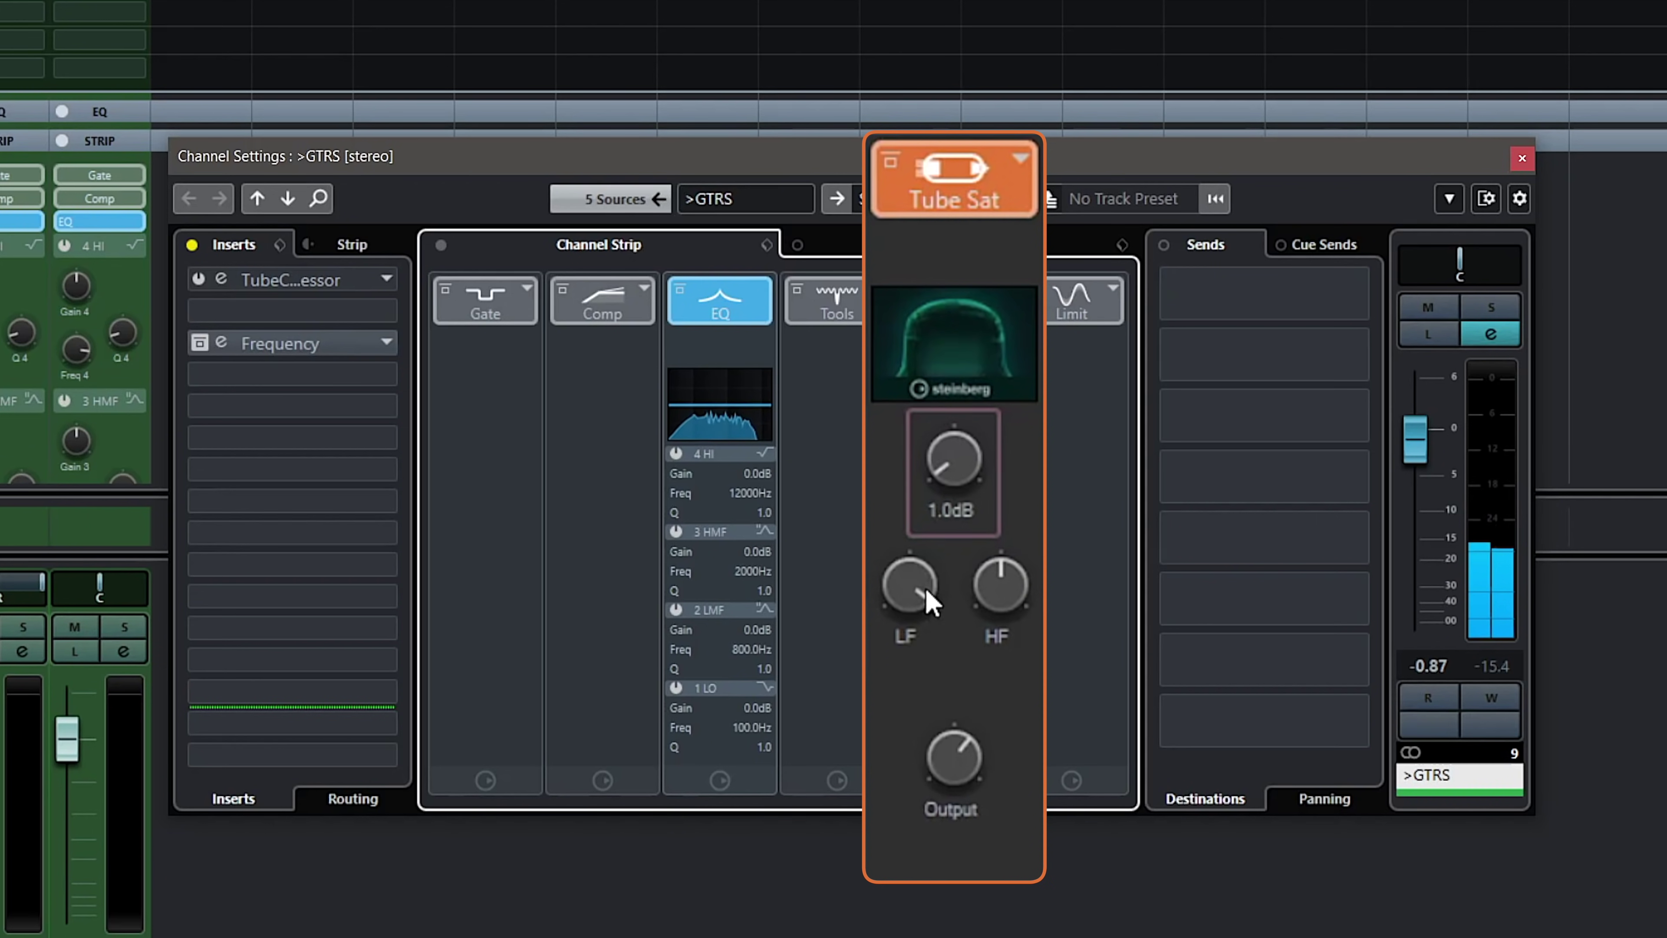
left_click_drag(953, 480, 967, 402)
mouse_move(945, 782)
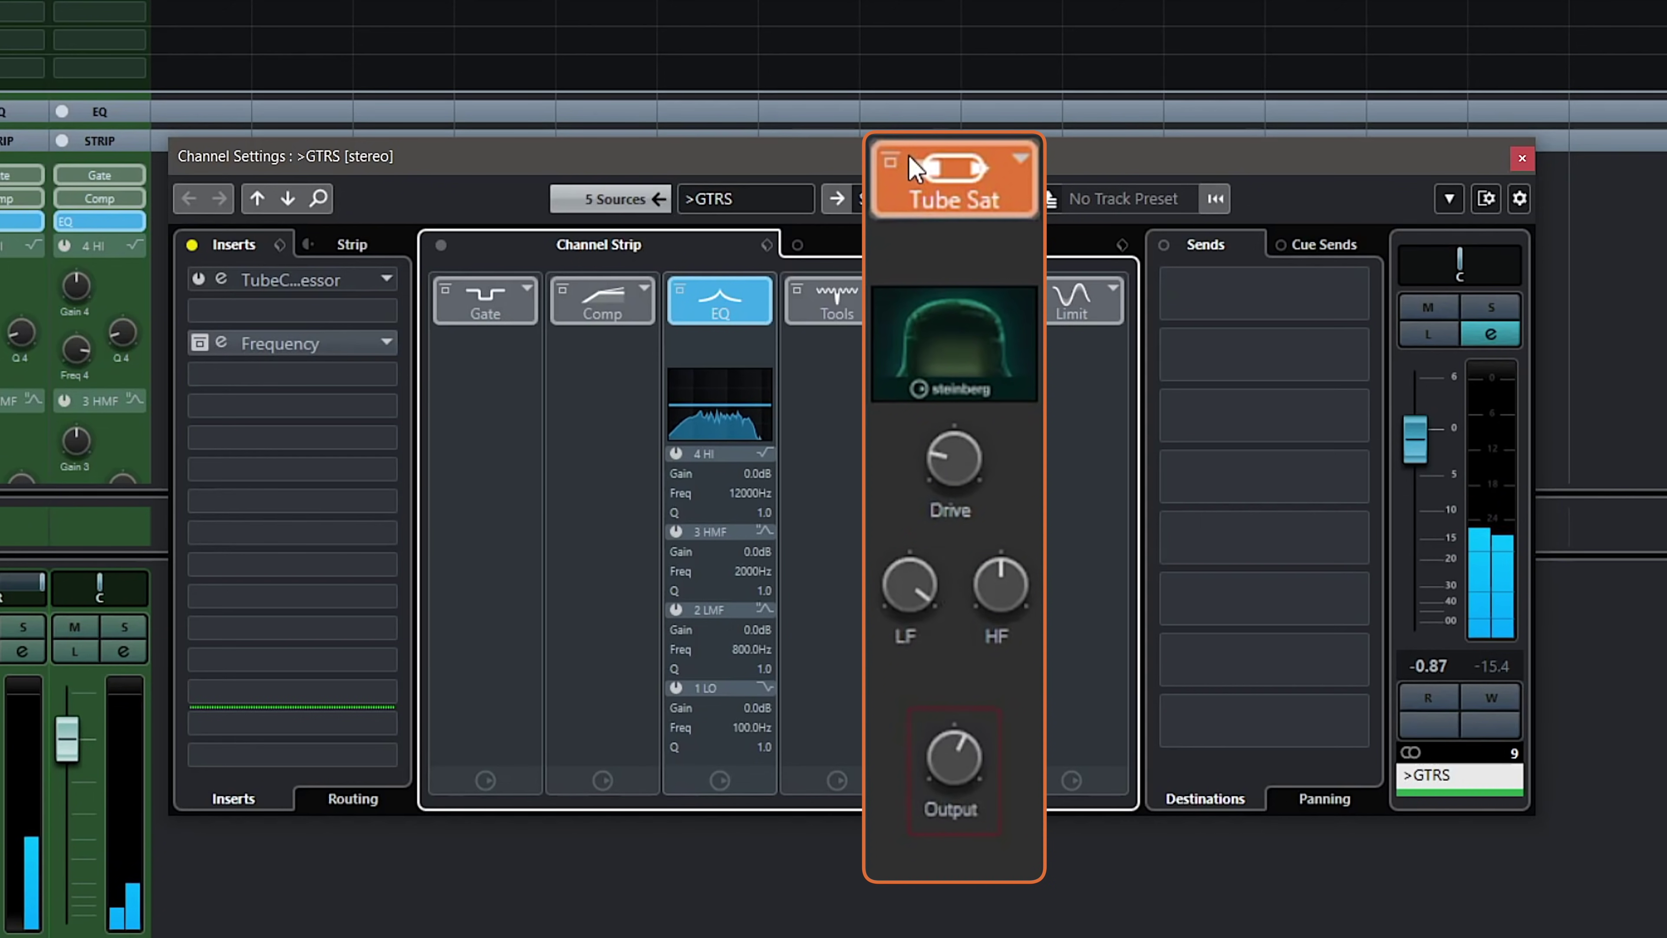
- Compare the >GTRS group with Tube Sat bypassed and active
left_click(891, 162)
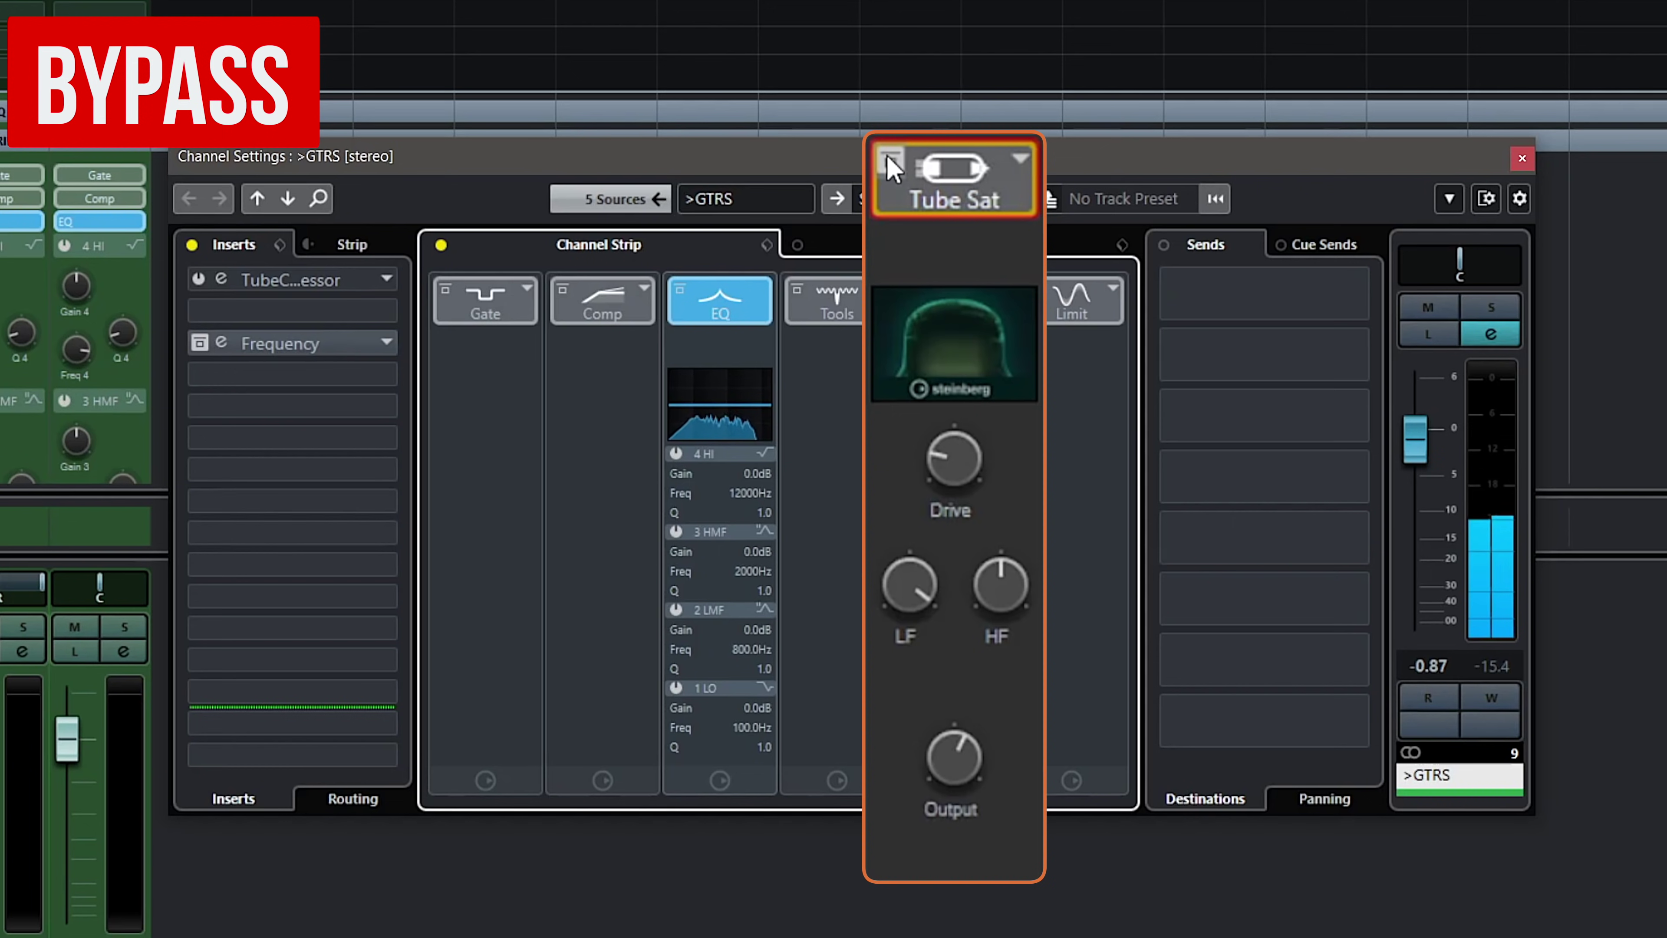
left_click(892, 163)
mouse_move(960, 738)
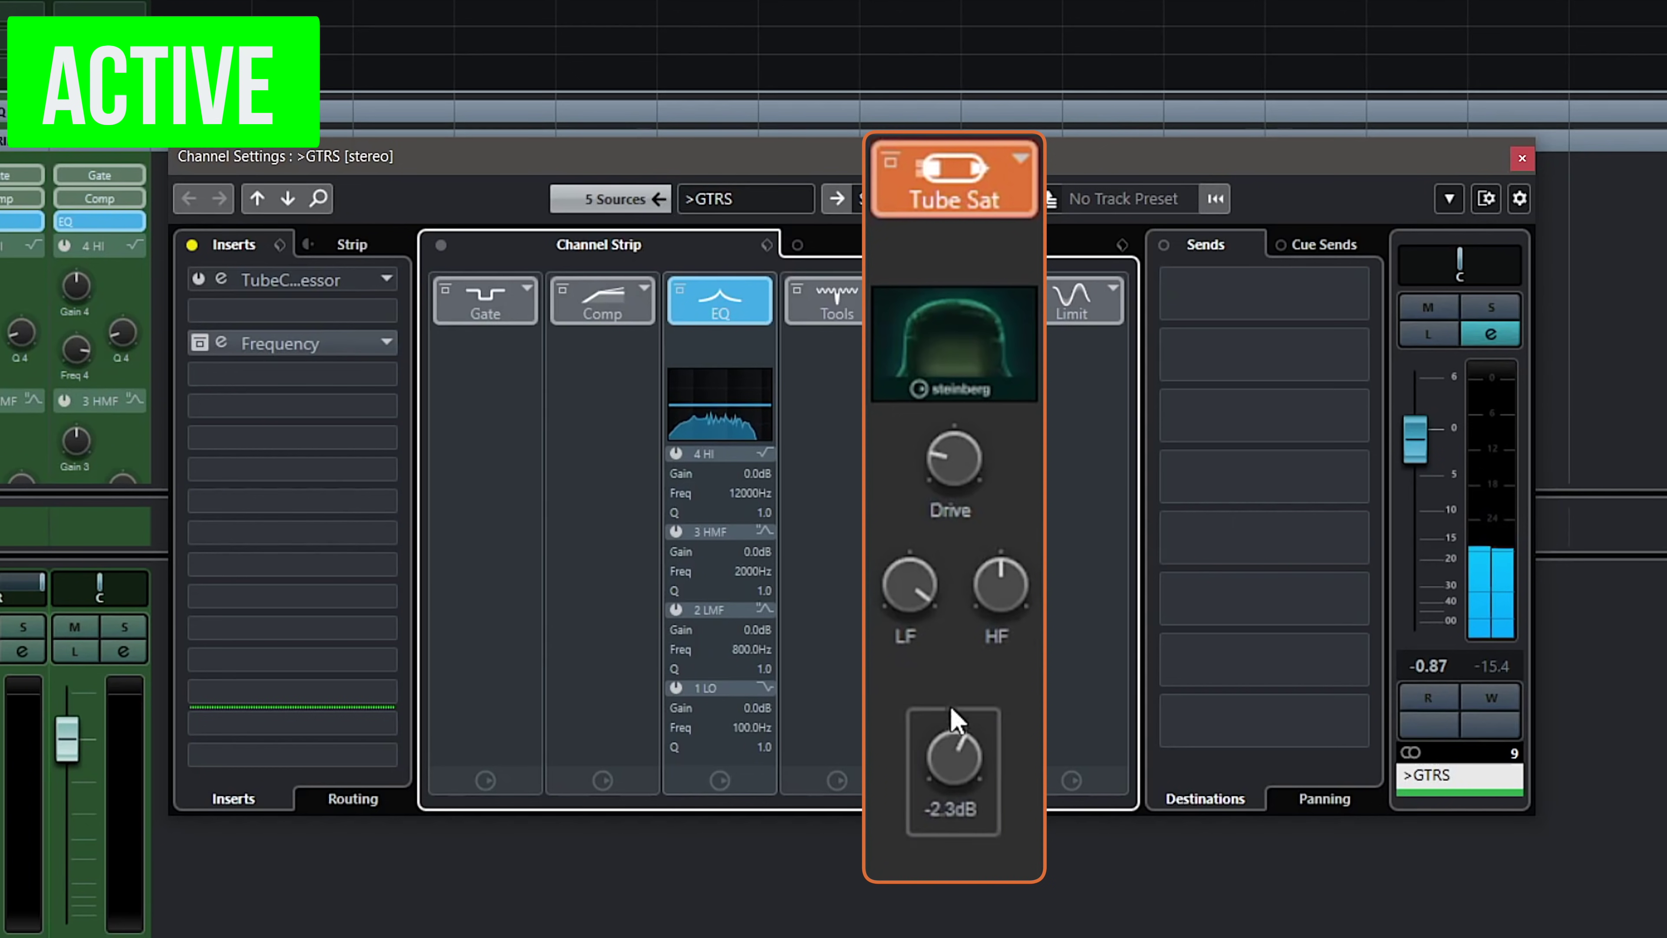
- Toggle the Tube Sat bypass on the >GTRS channel strip again to check the saturated guitars against the dry signal
mouse_move(951, 476)
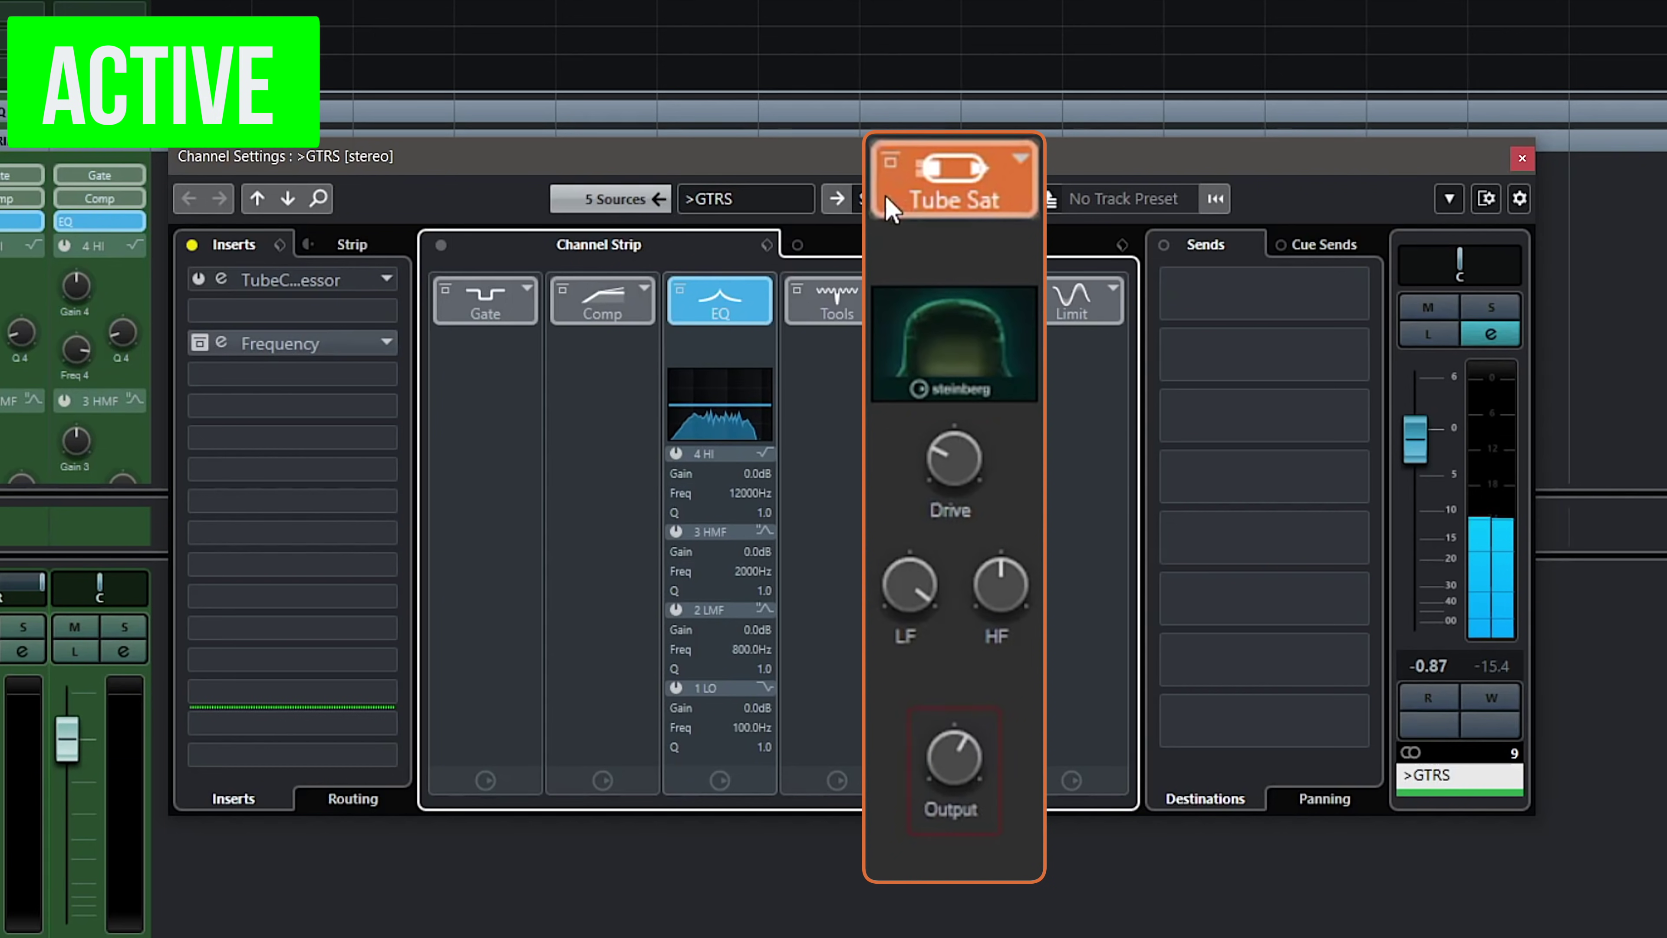
left_click(891, 163)
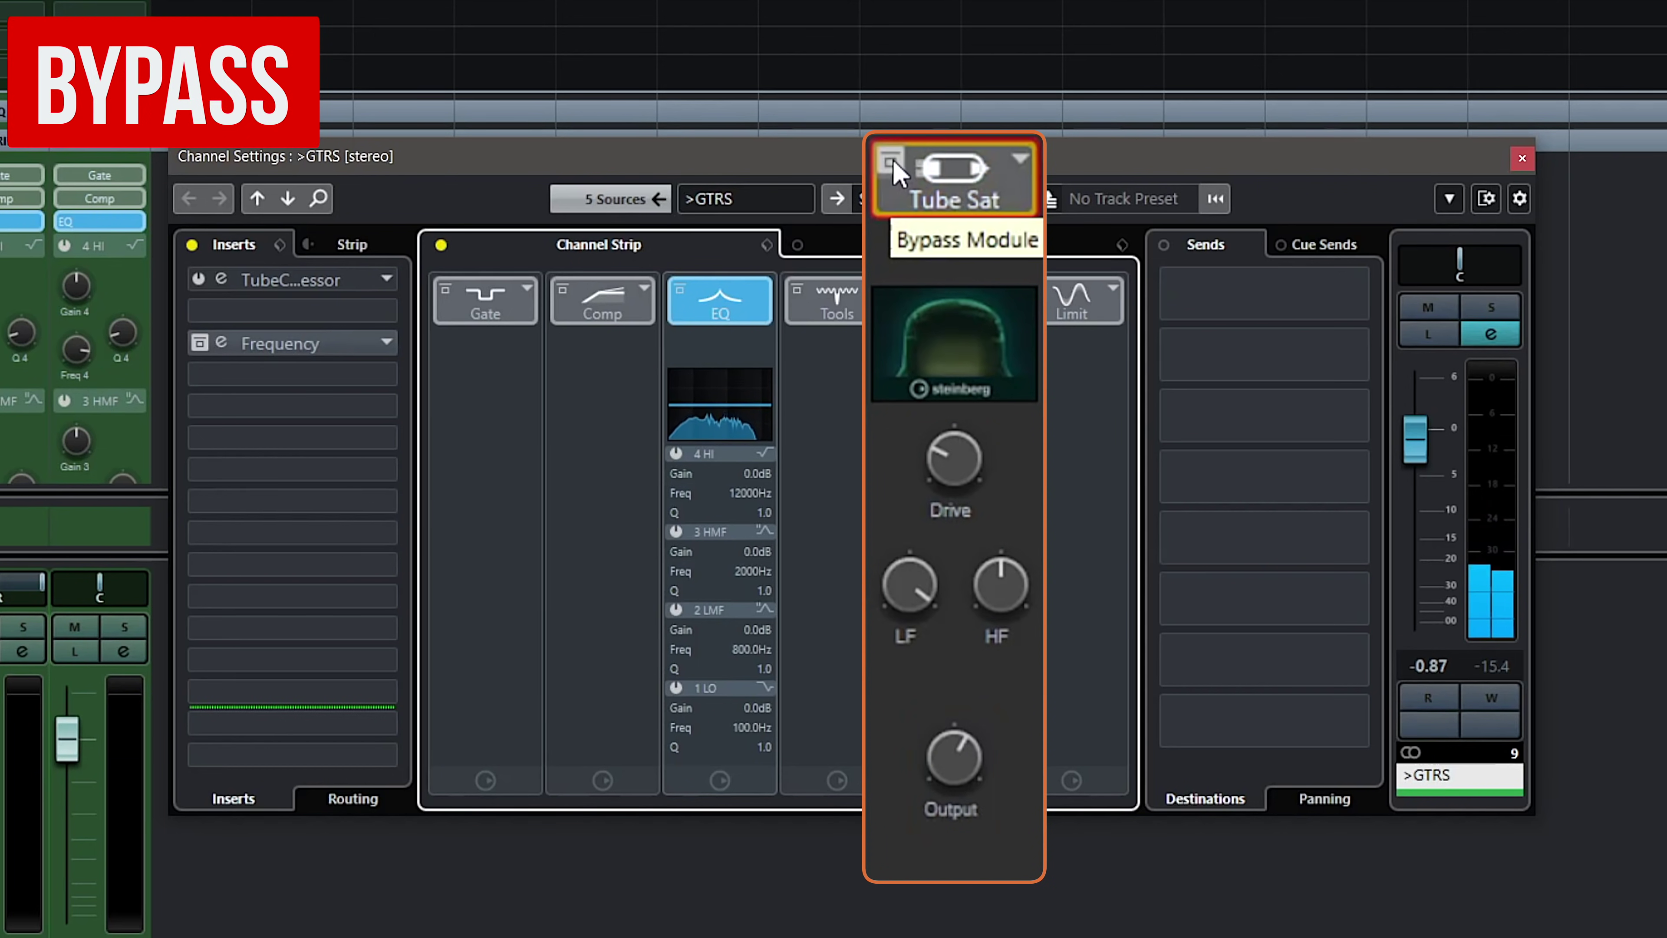
left_click(894, 162)
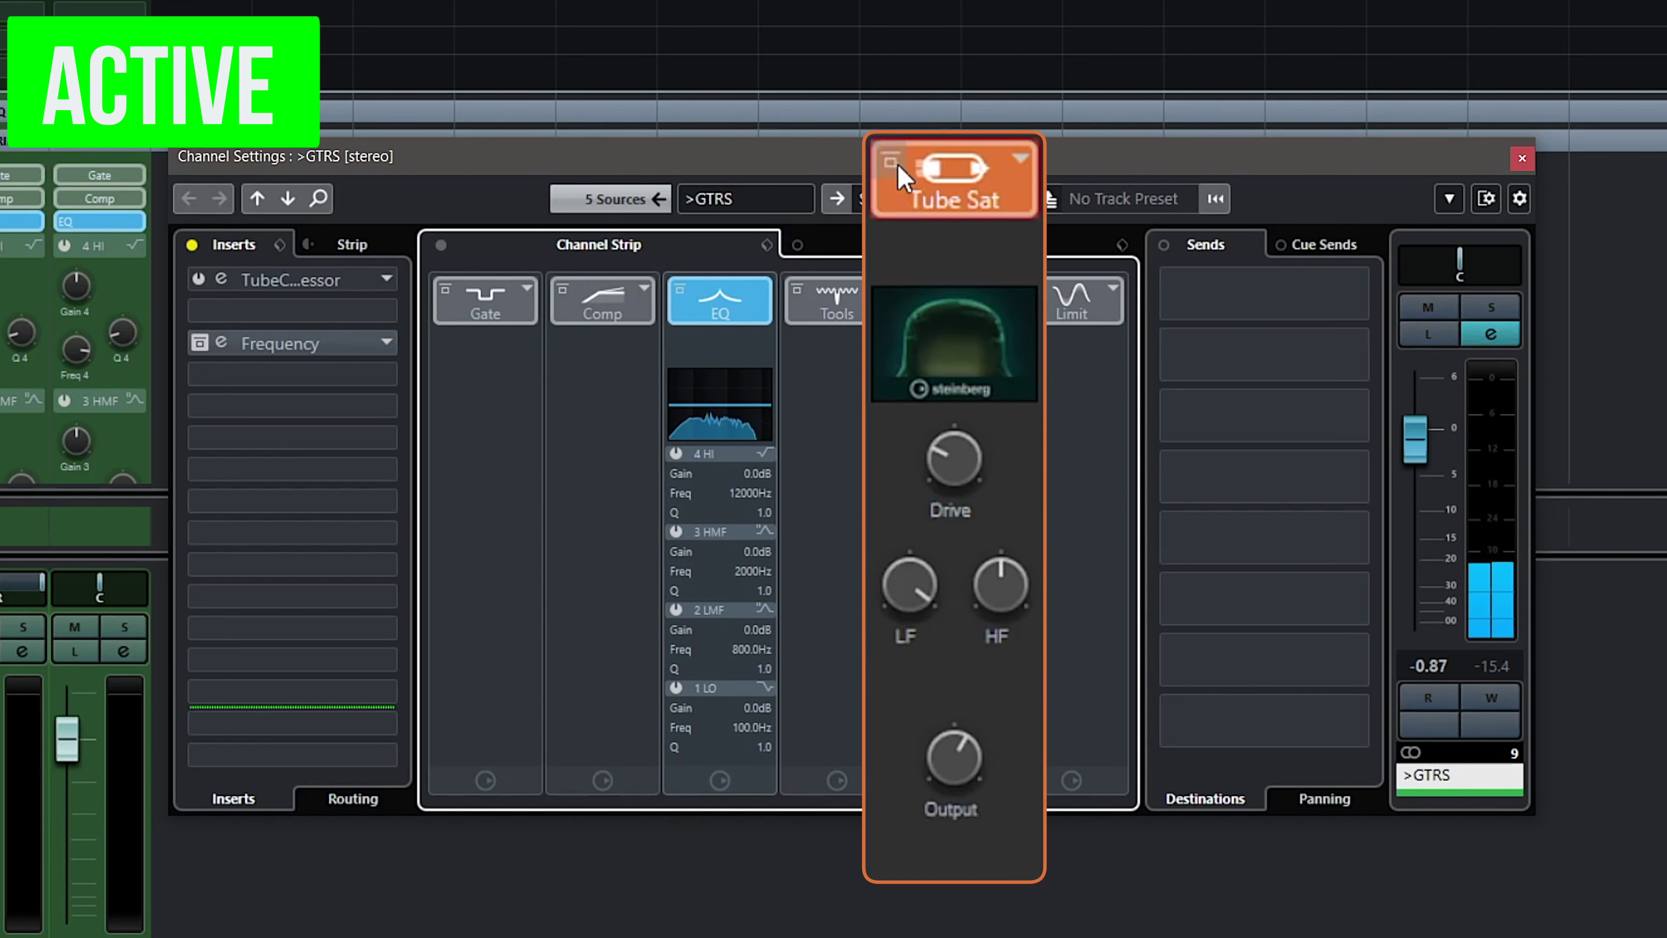
left_click(891, 163)
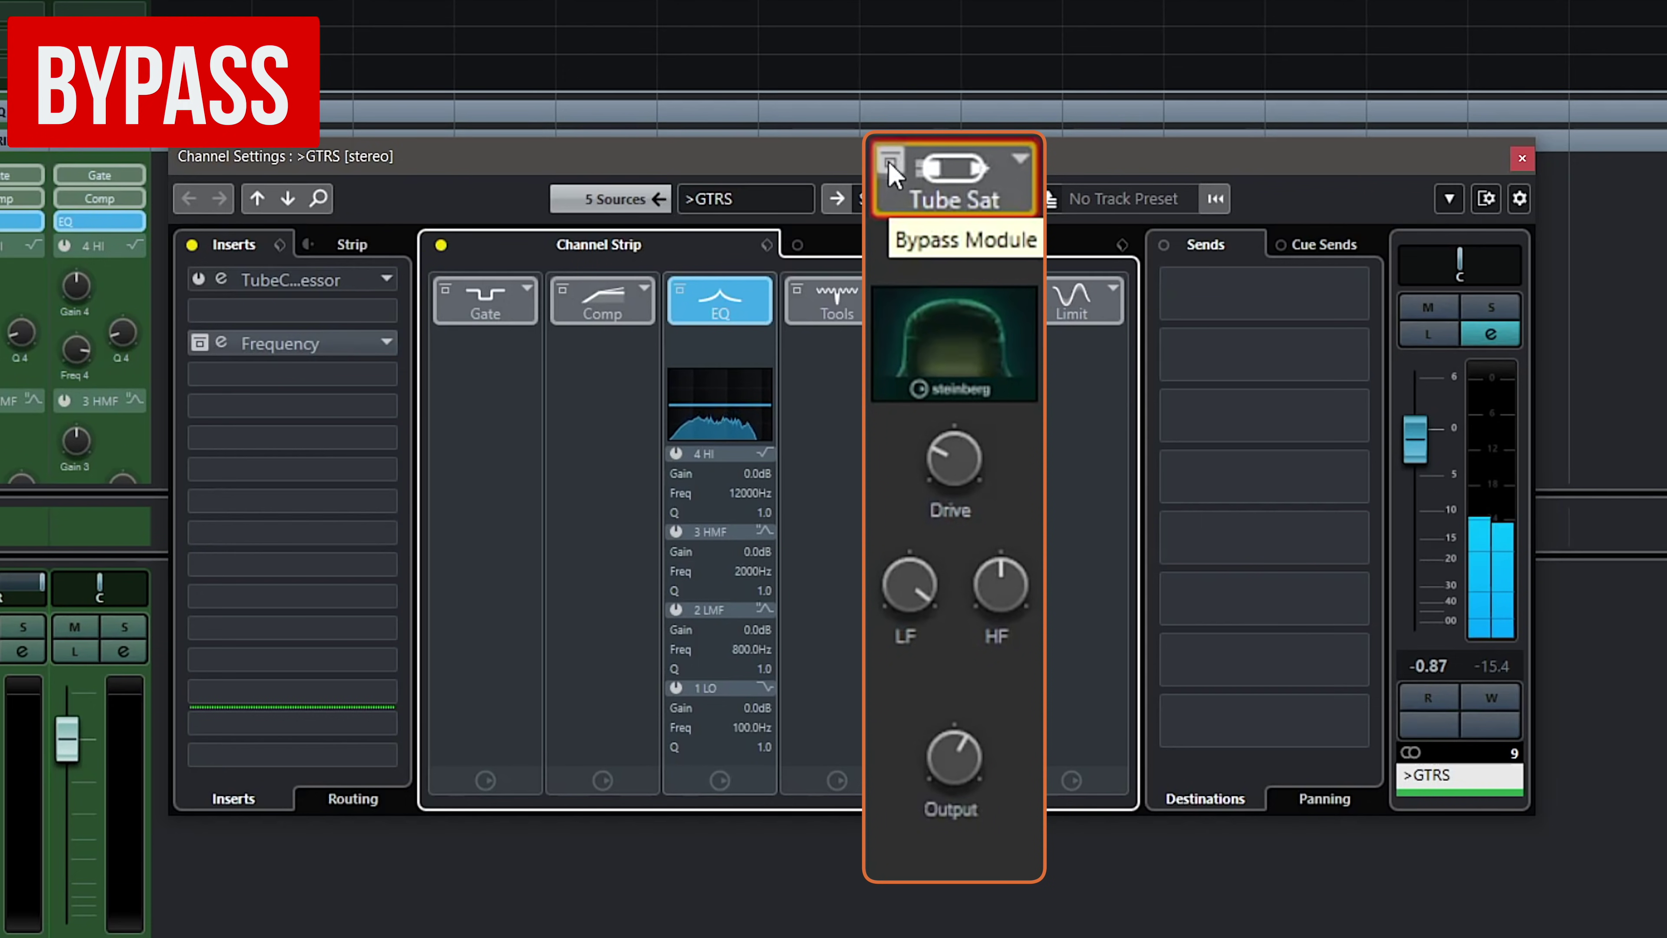
left_click(891, 164)
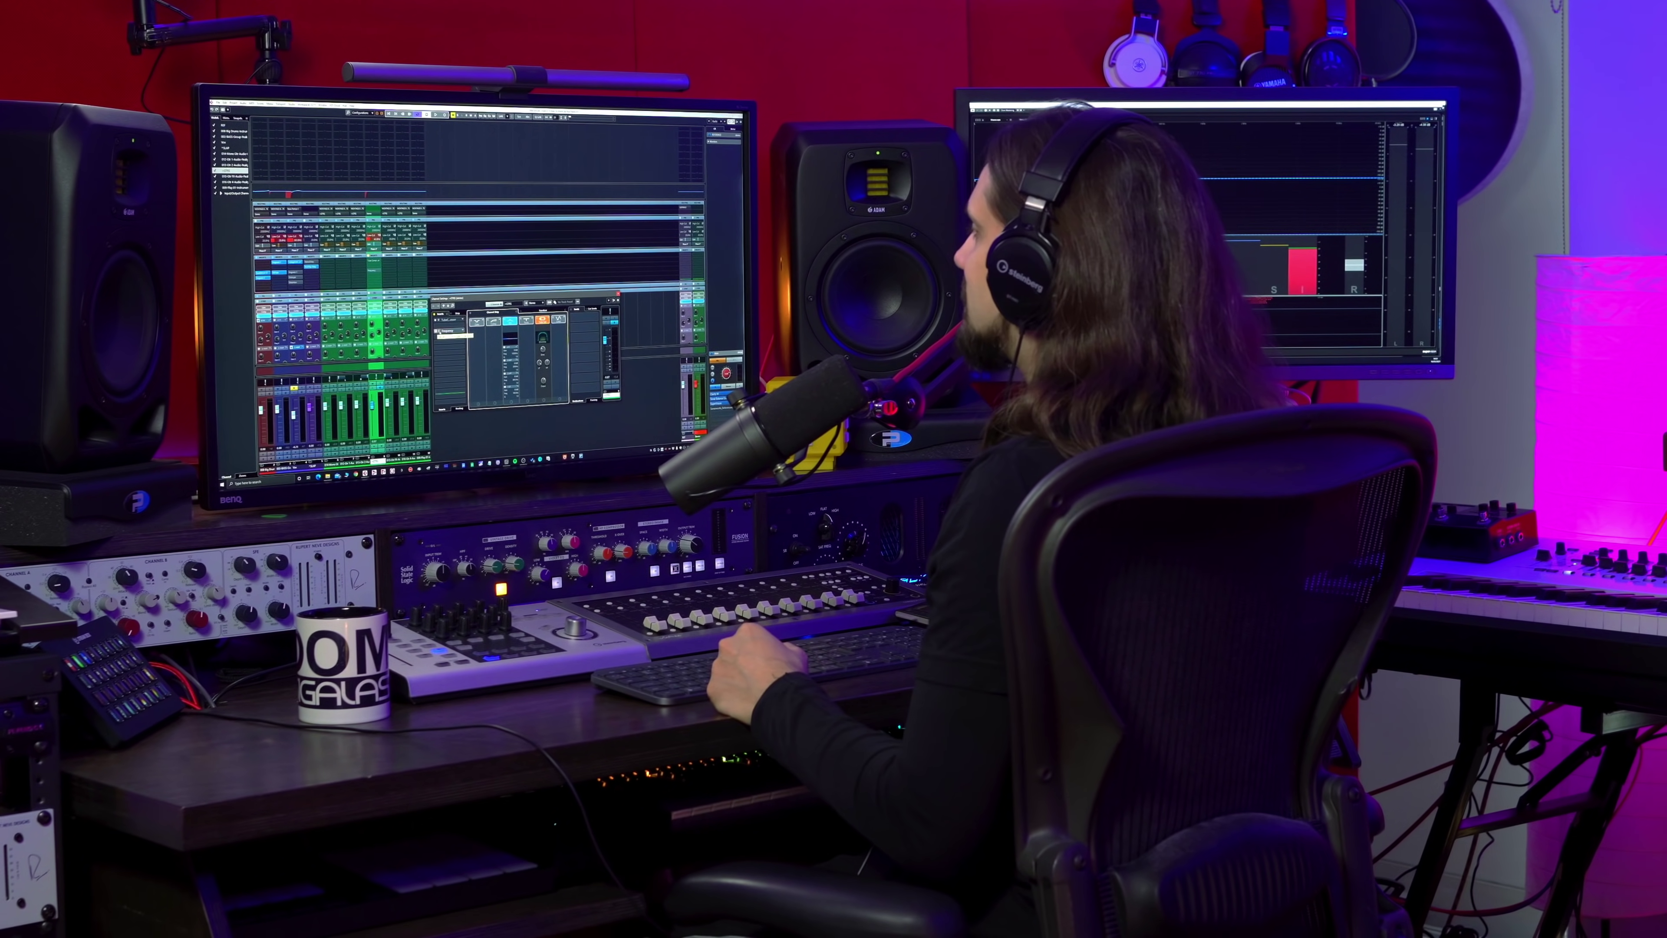
- Open the Frequency EQ in the third >GTRS insert and activate it, toggling its bypass repeatedly to compare the guitars
left_click(438, 332)
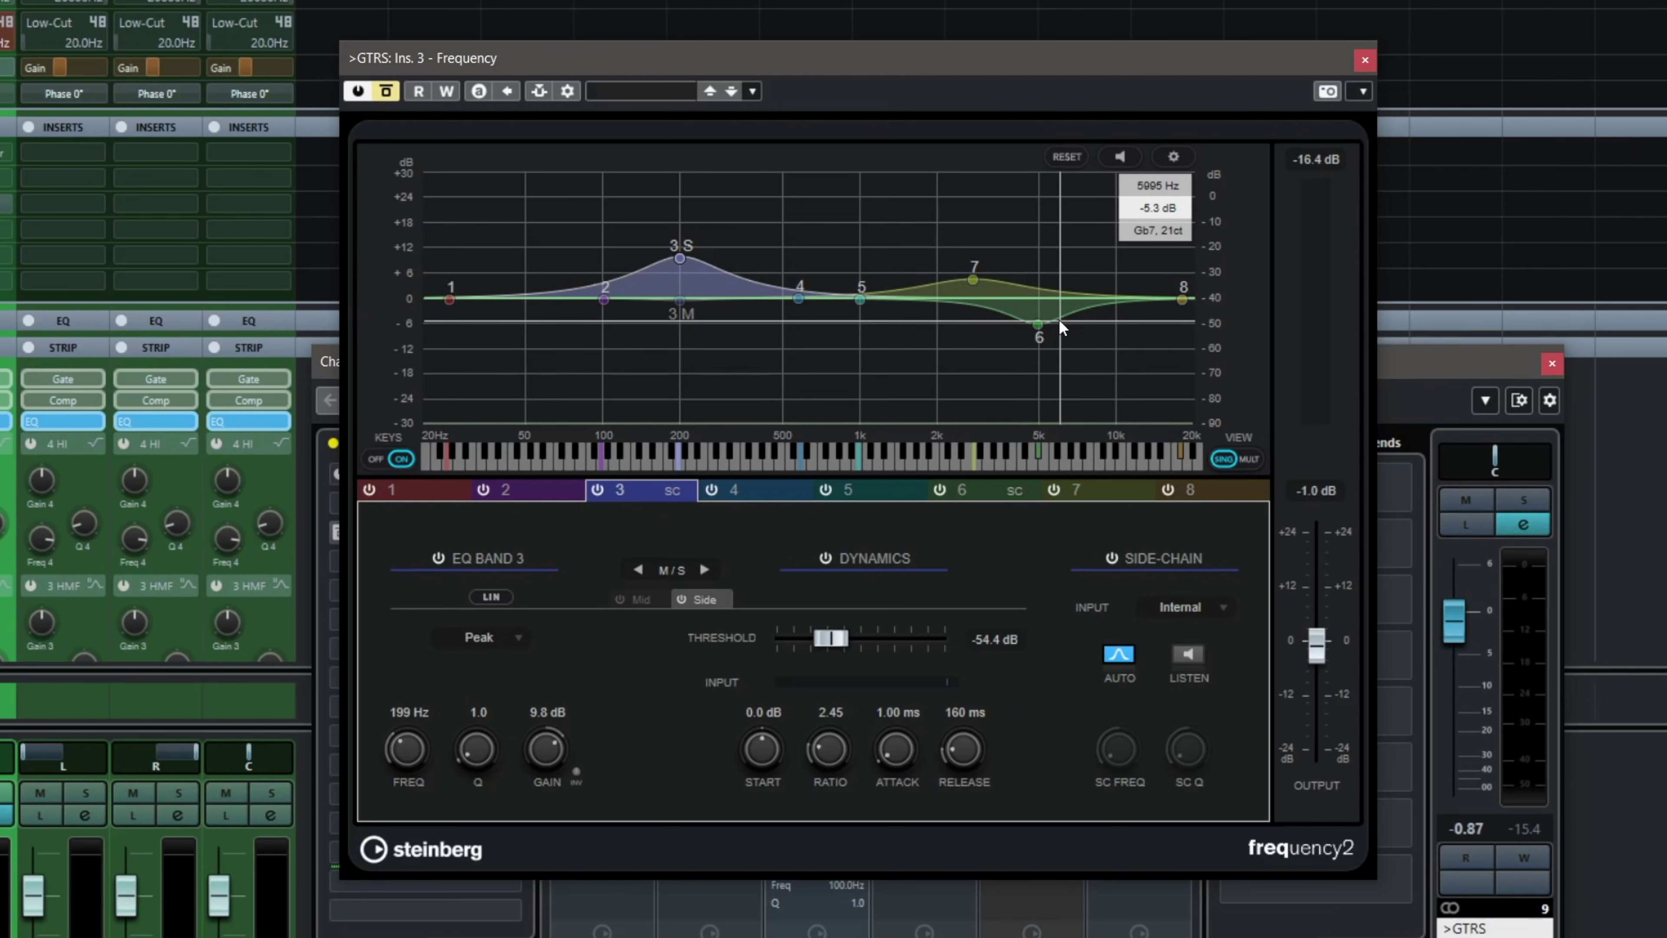
left_click(973, 278)
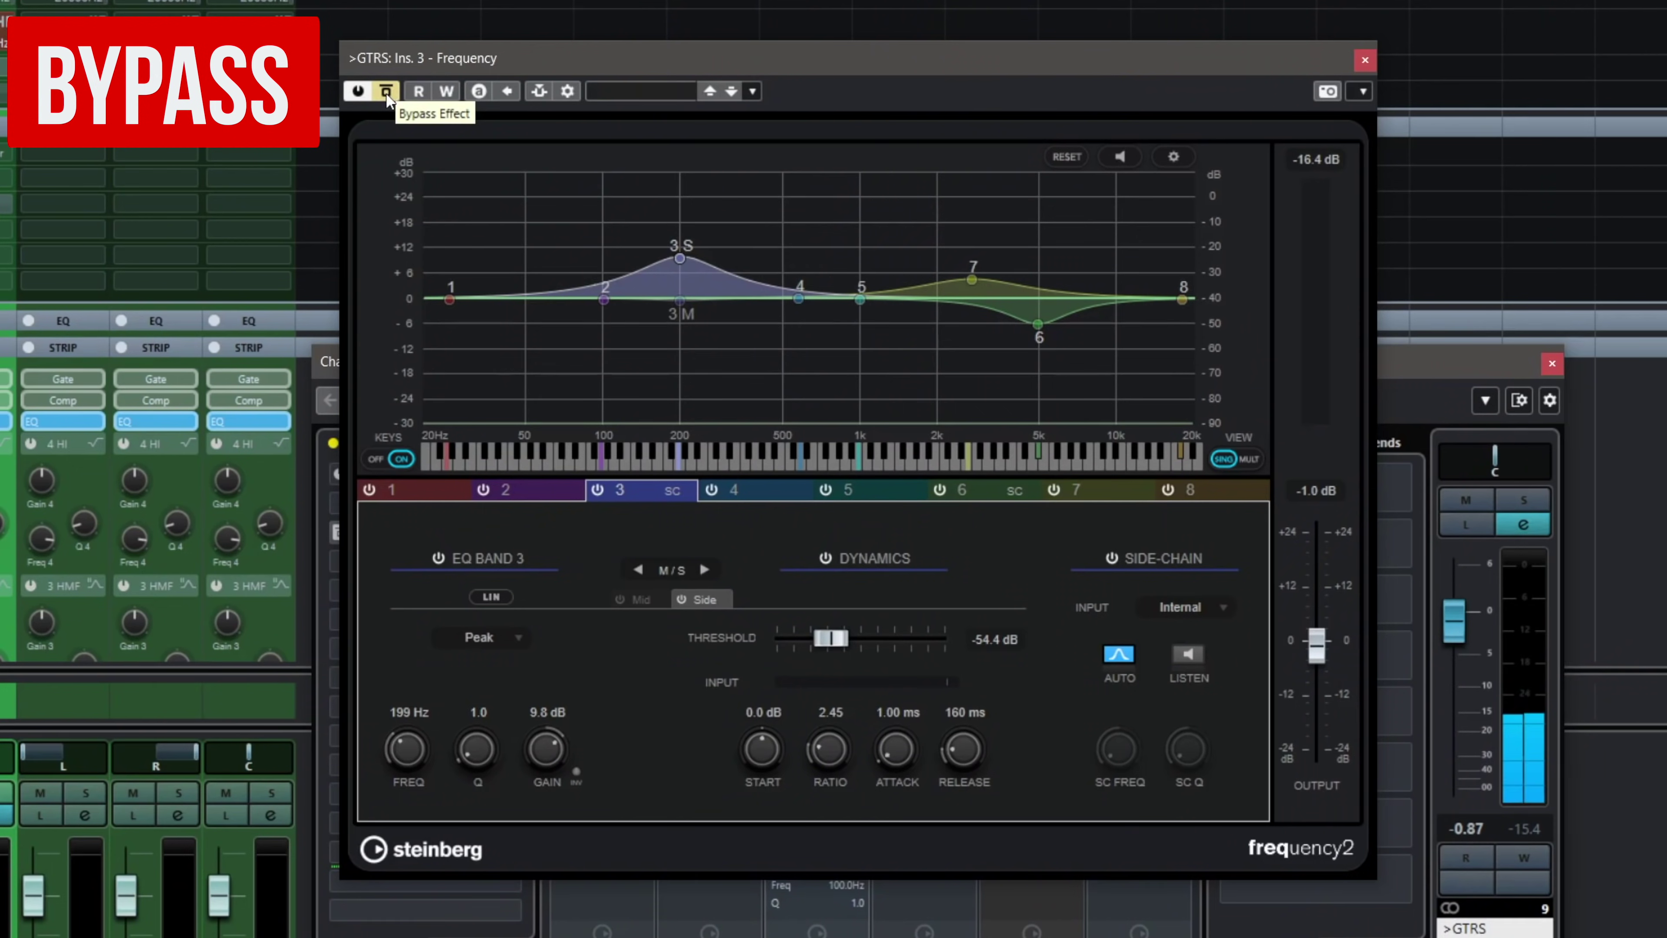
left_click(385, 91)
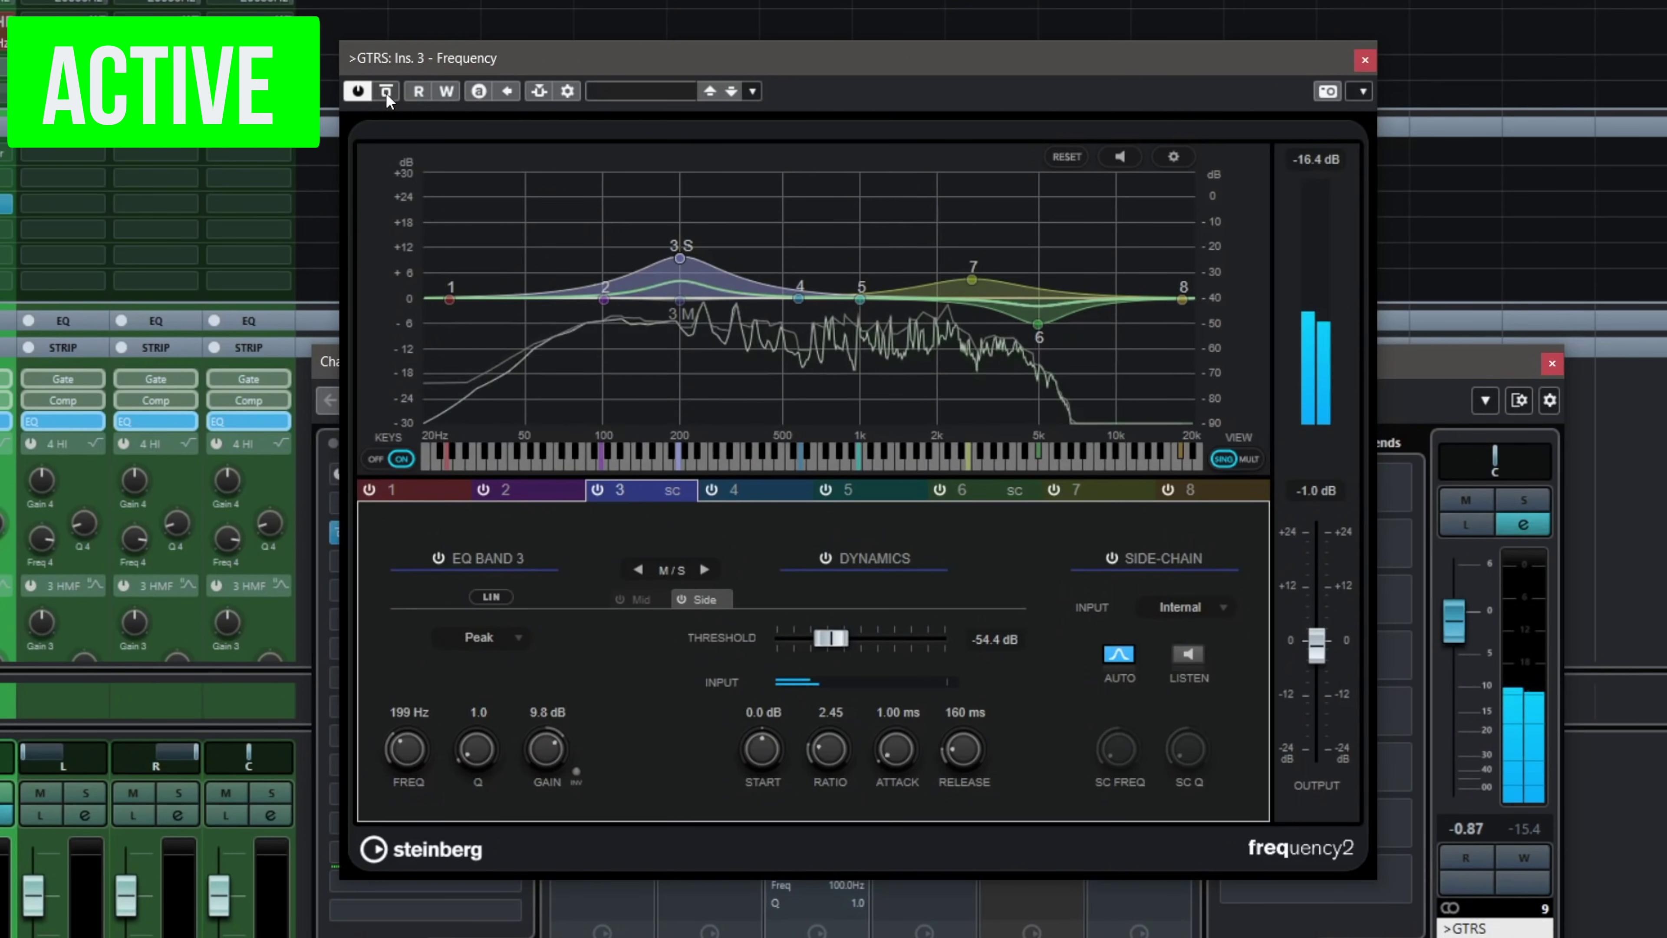
left_click(385, 93)
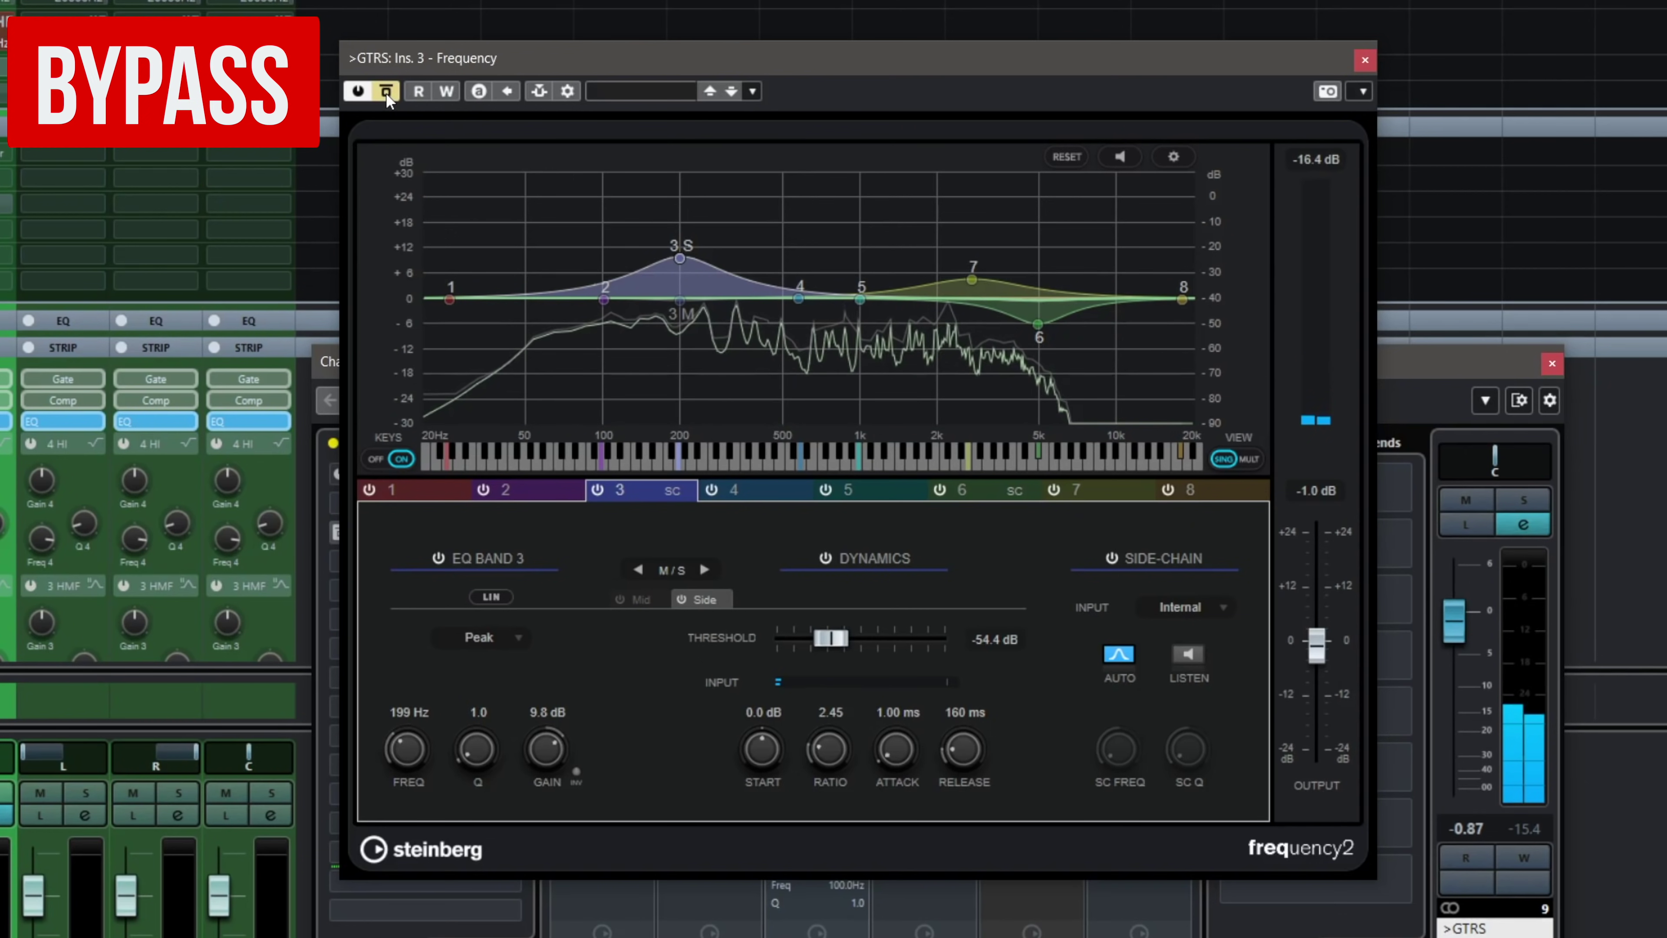
left_click(385, 92)
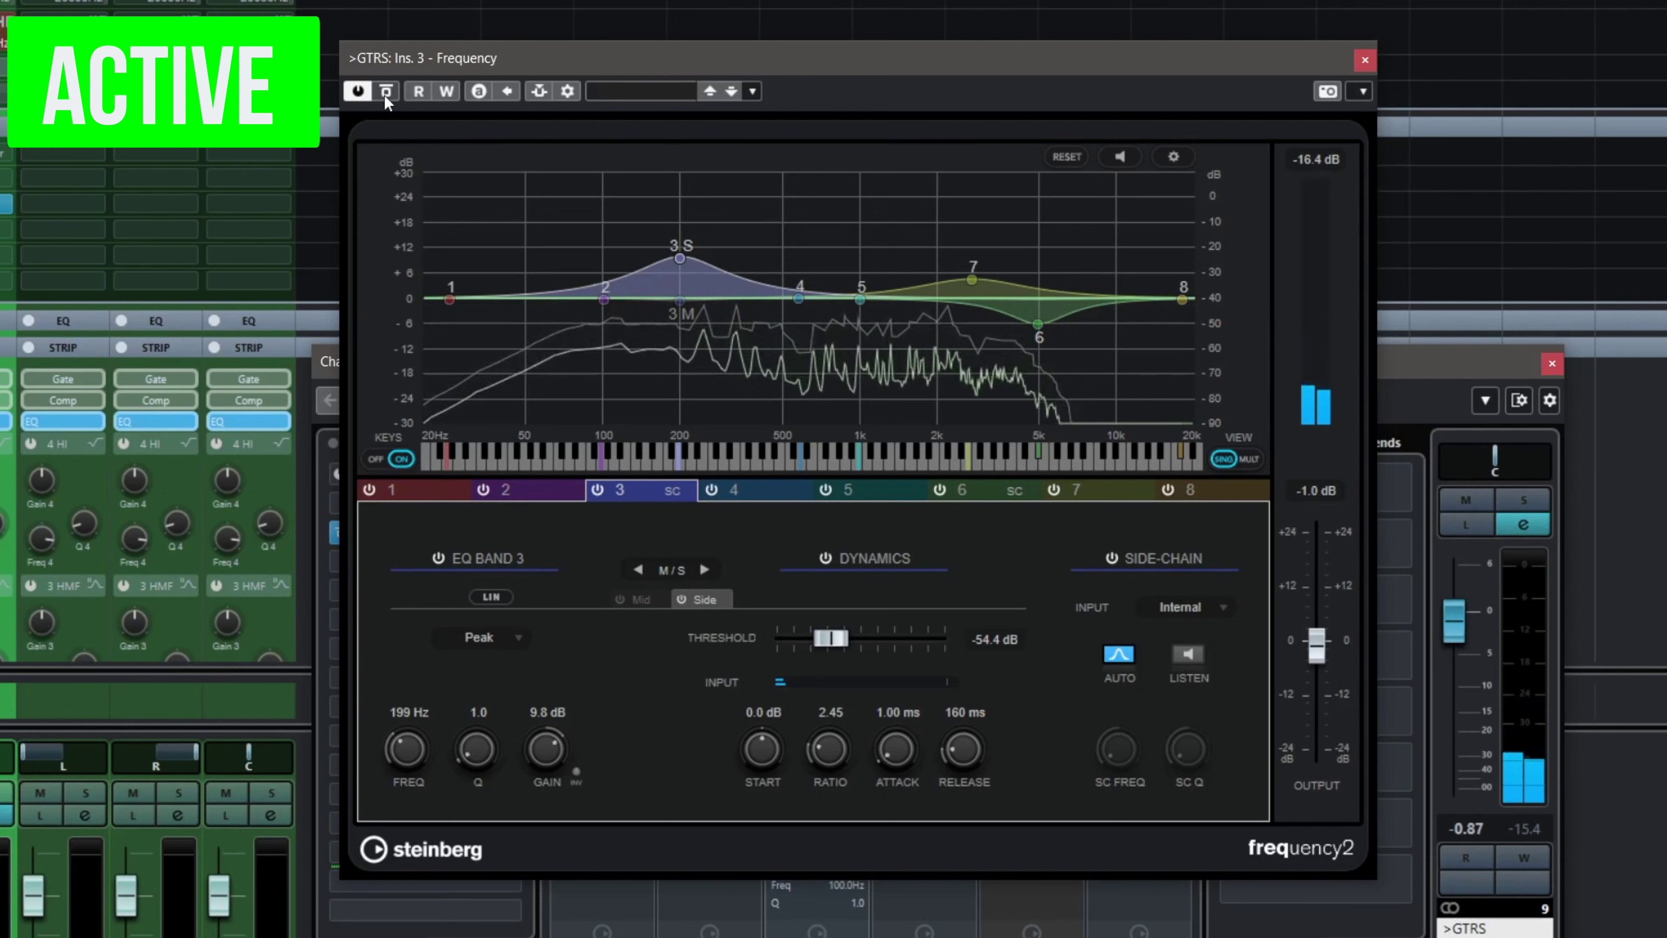
left_click(384, 92)
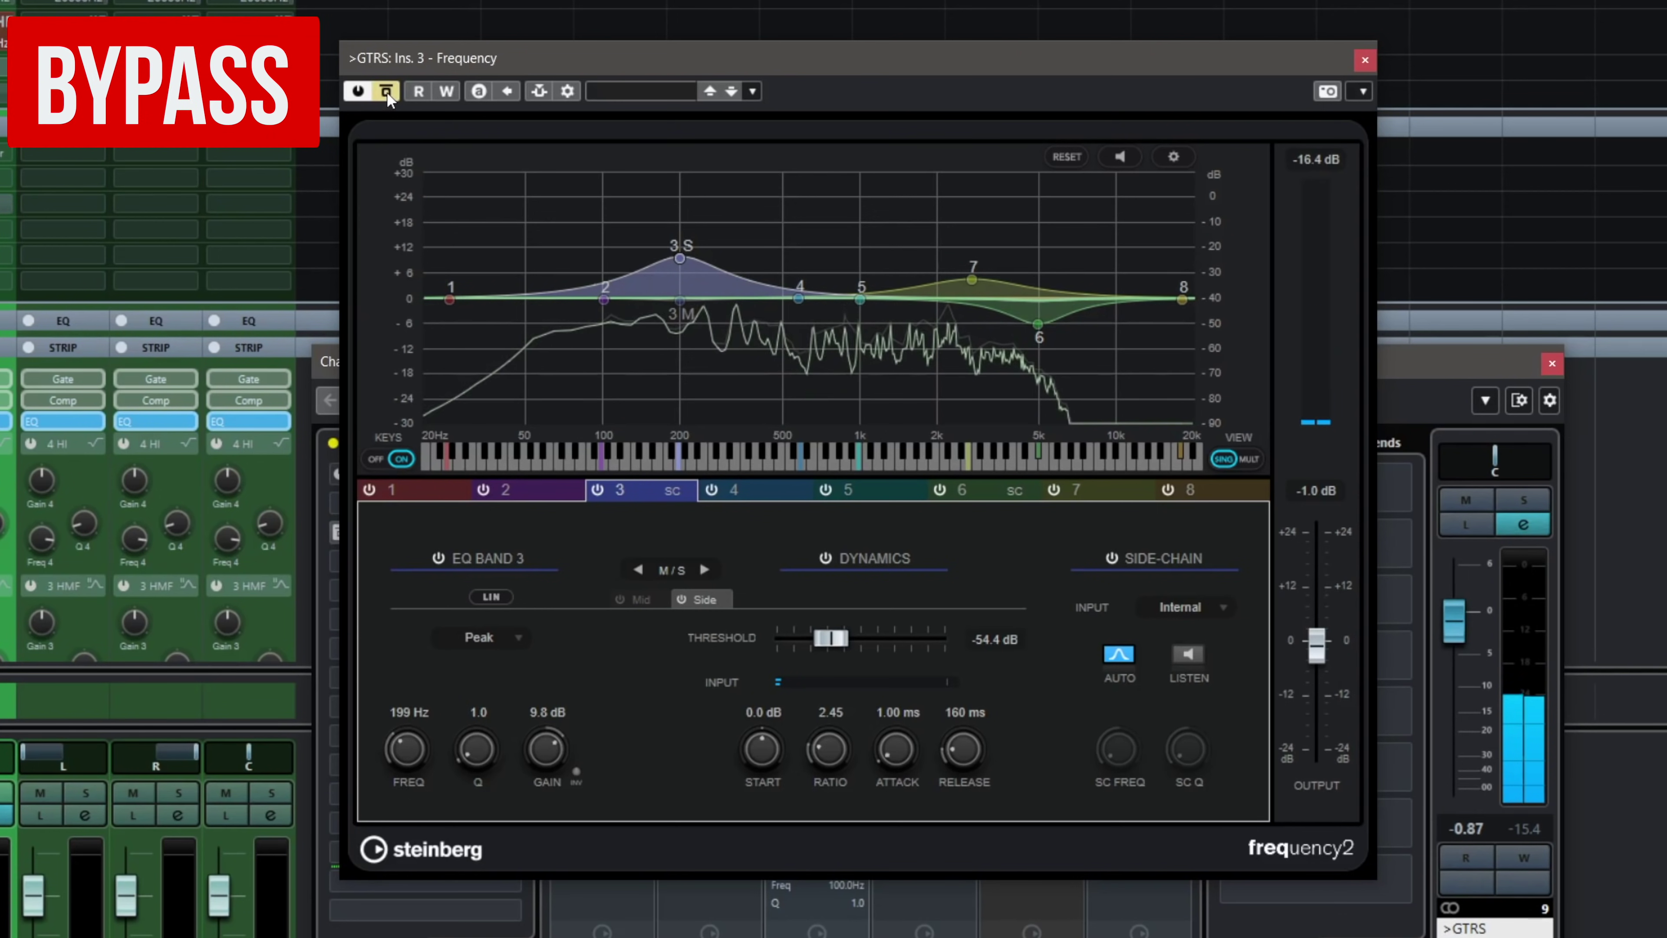
left_click(386, 93)
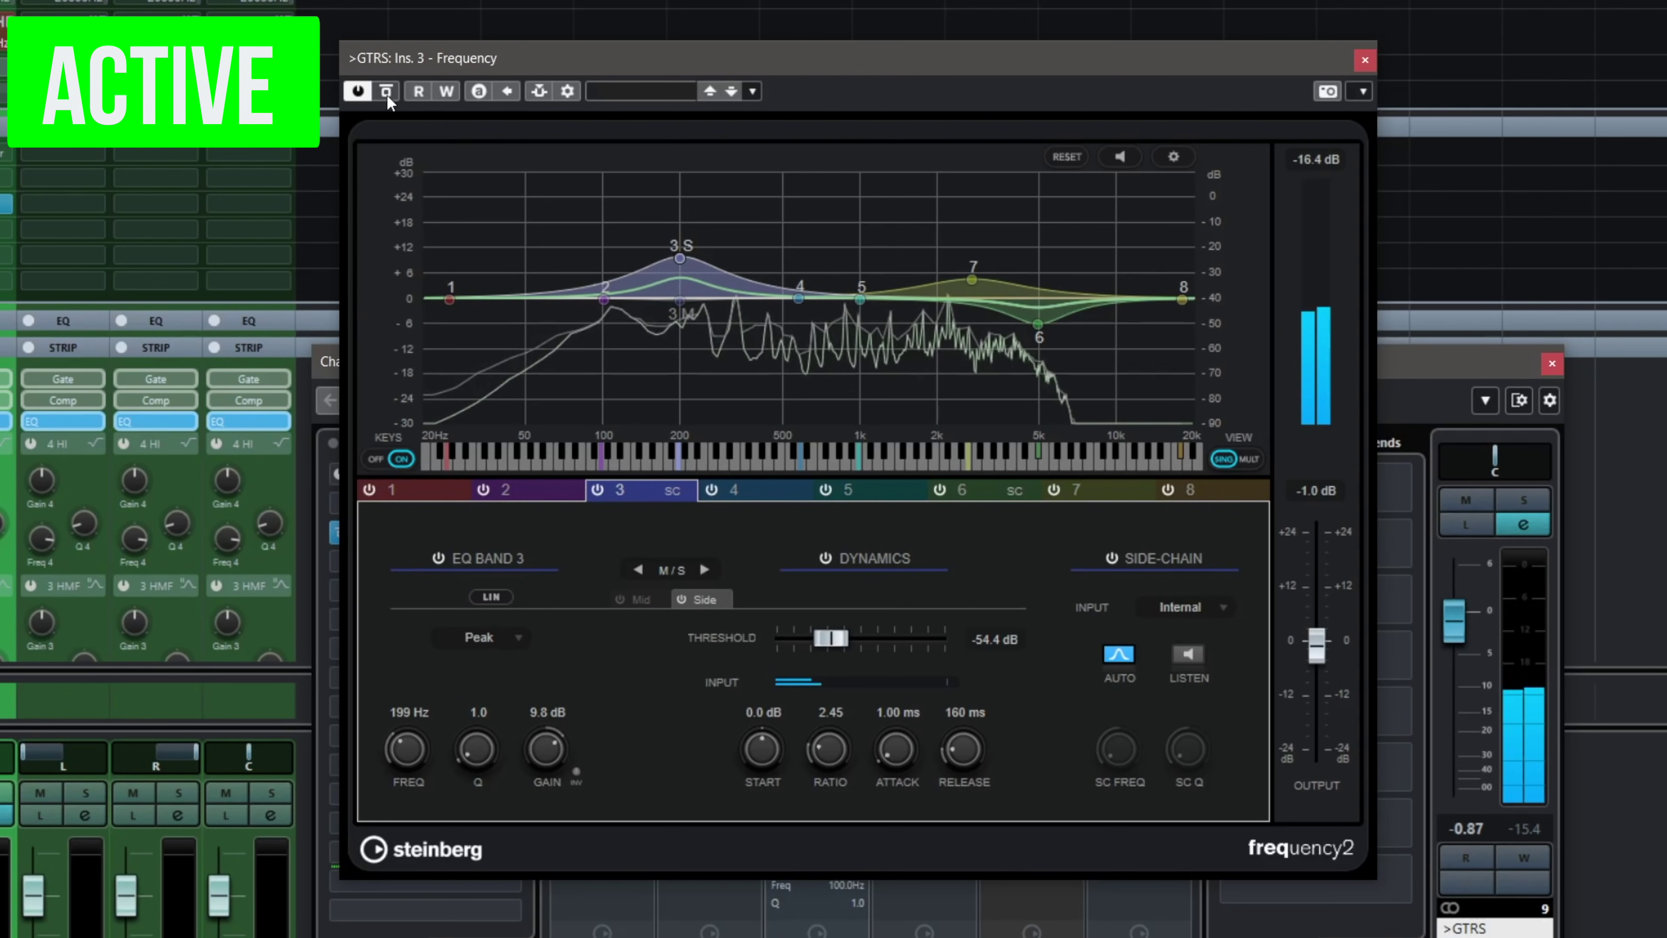
left_click(387, 92)
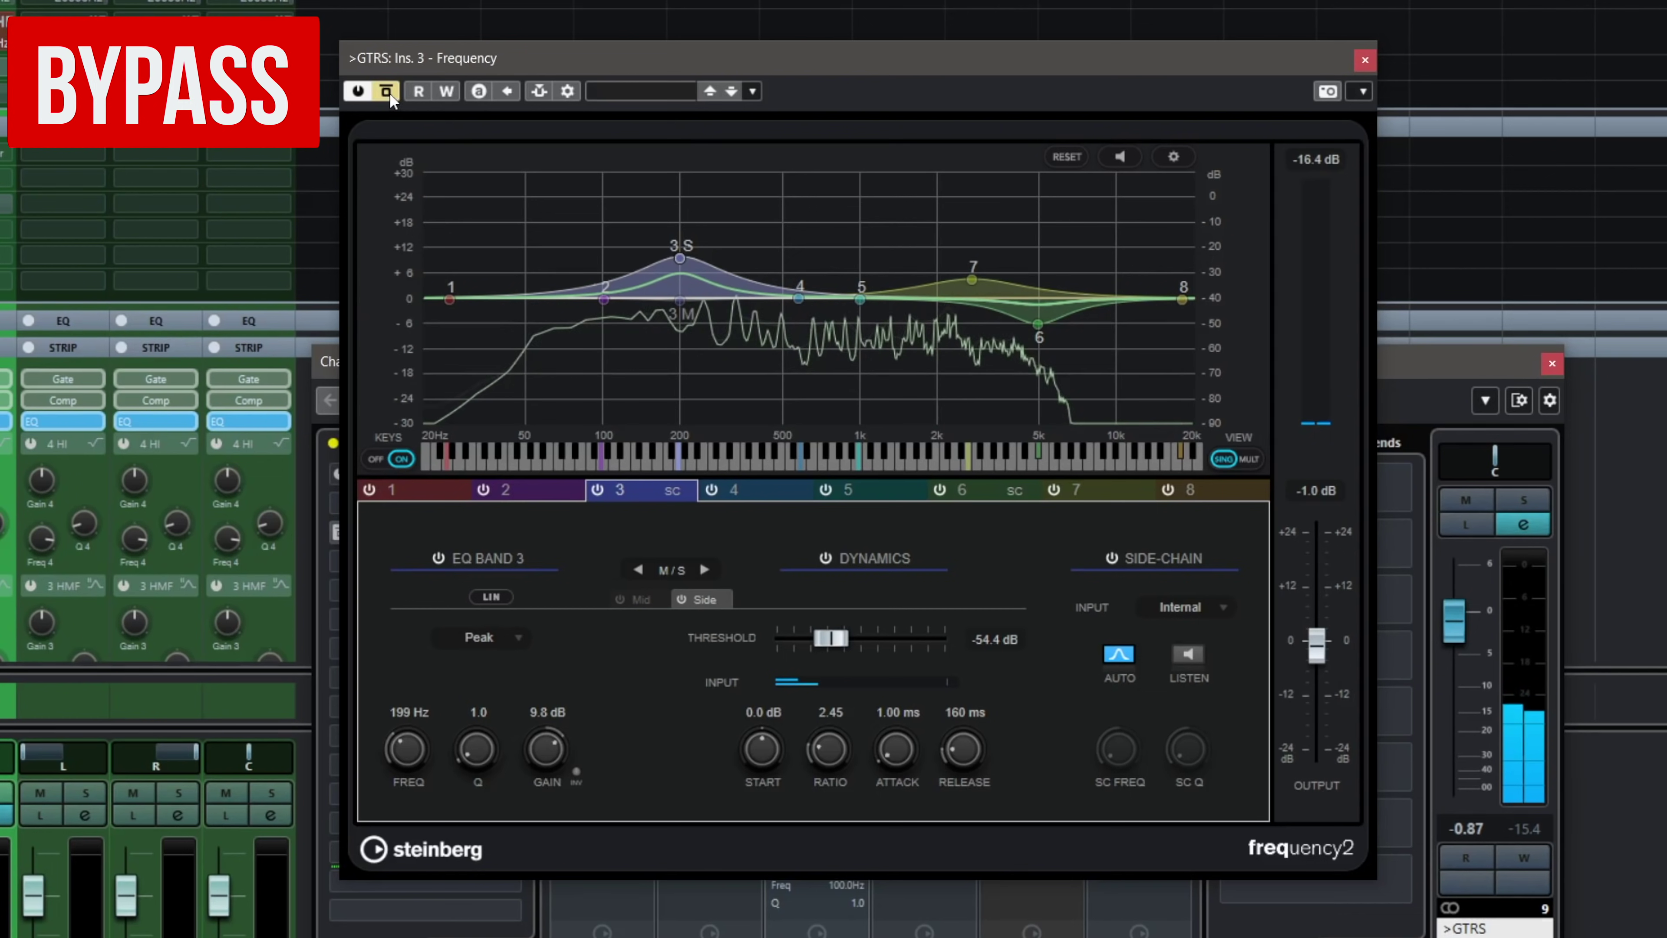
left_click(387, 92)
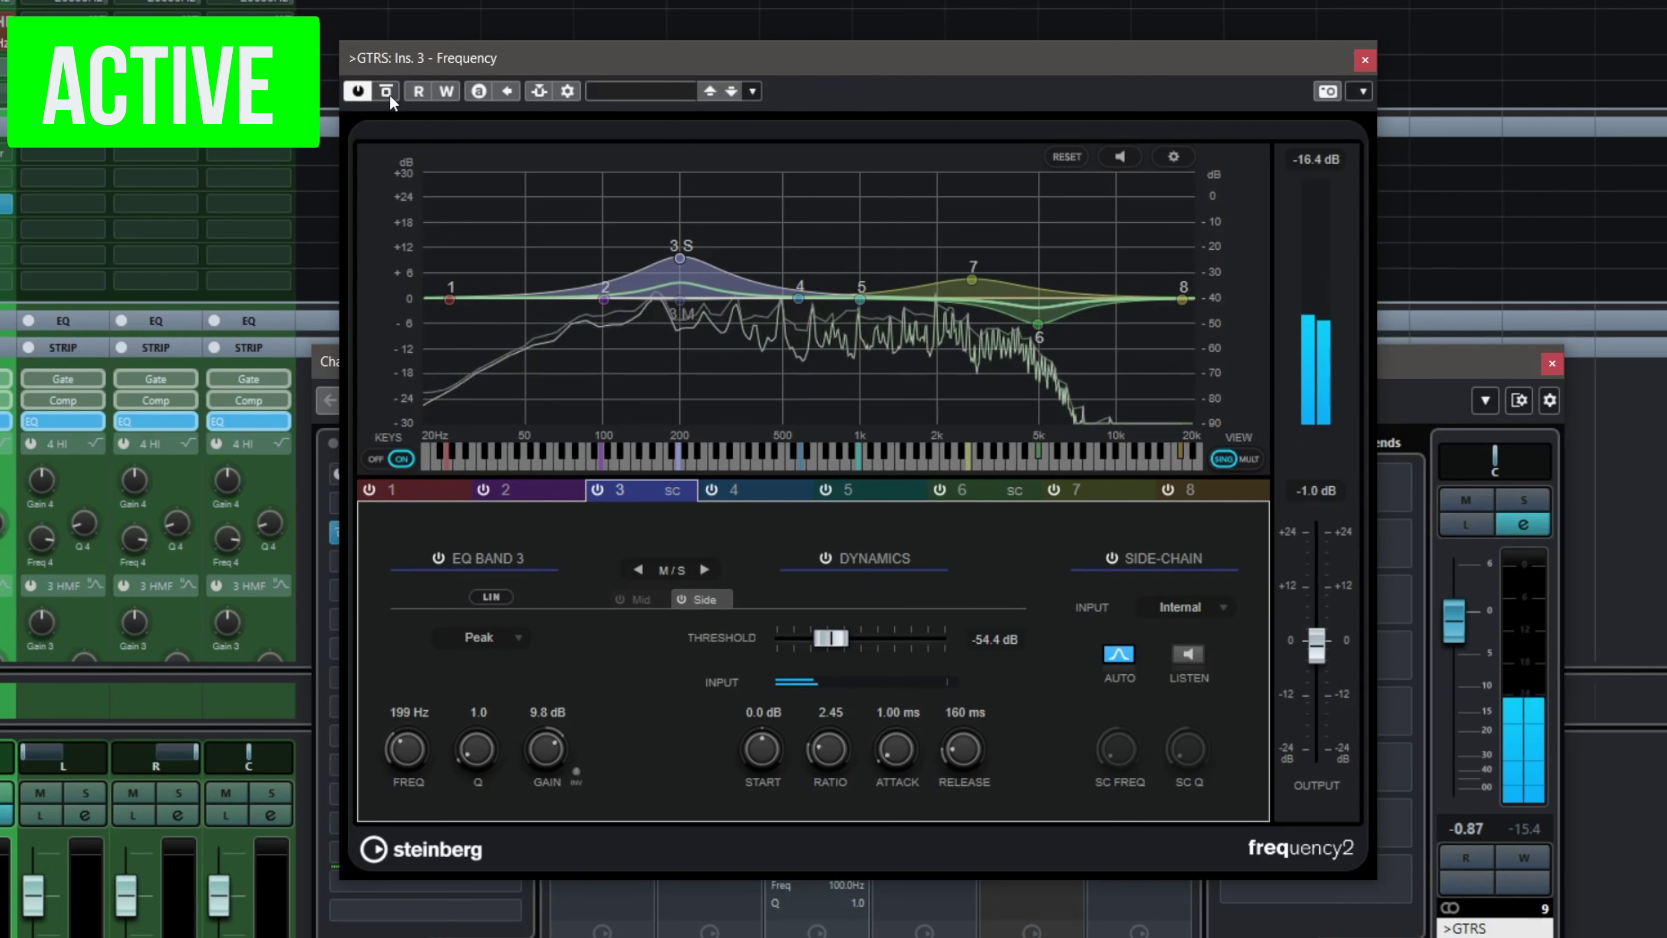
left_click(388, 93)
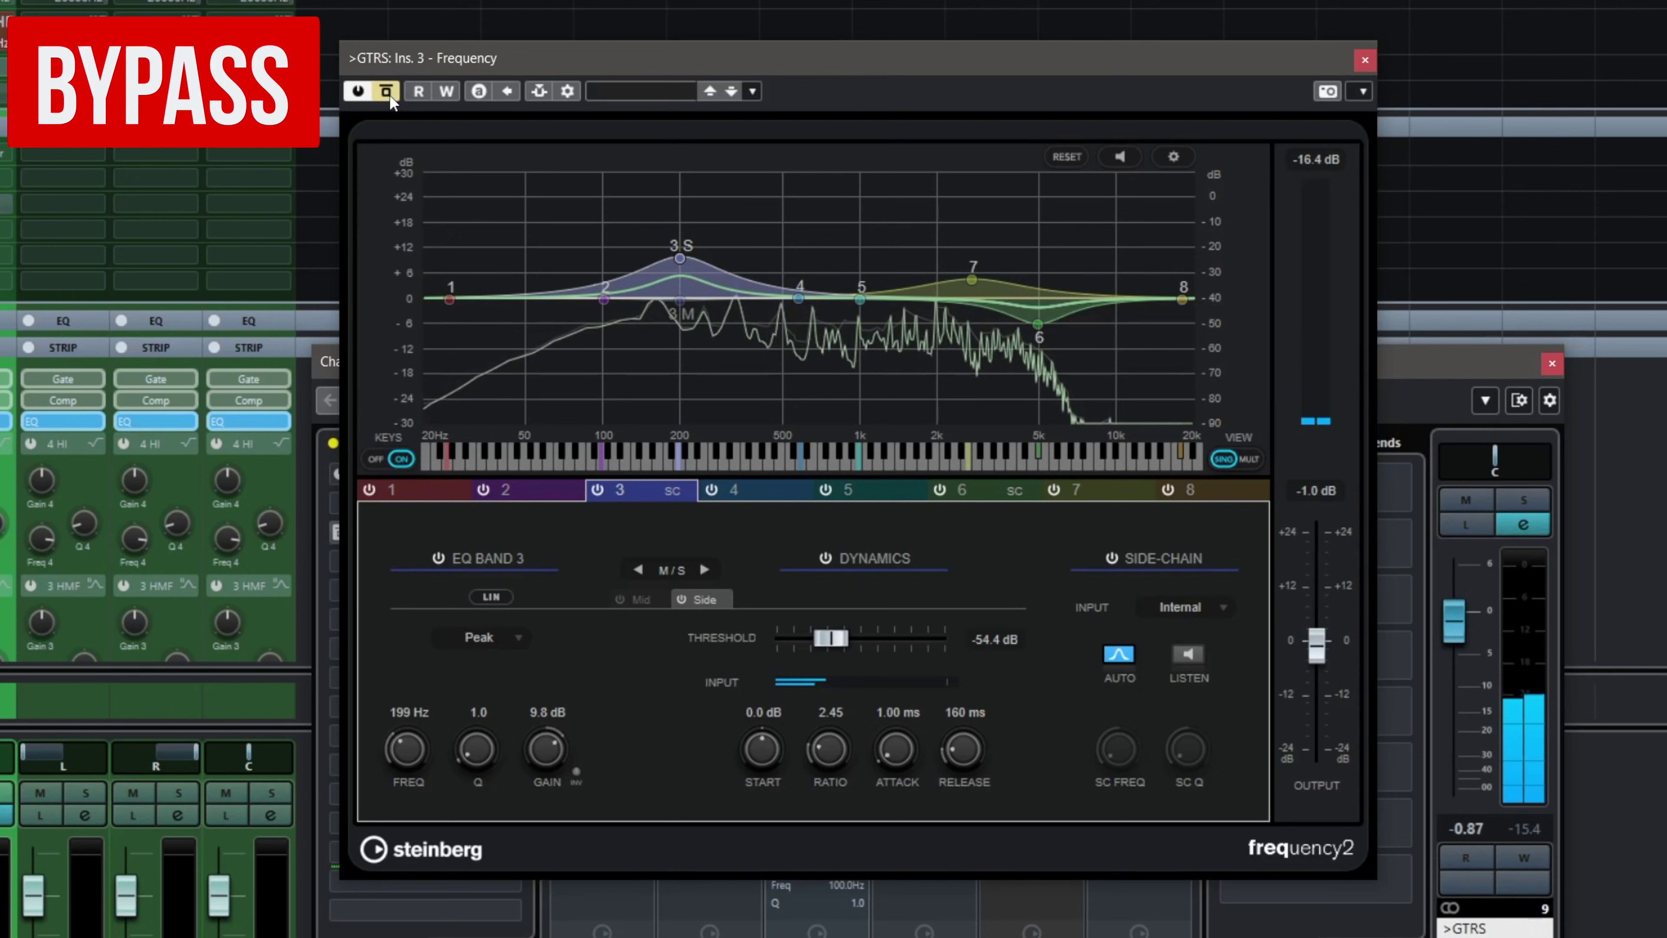
left_click(390, 94)
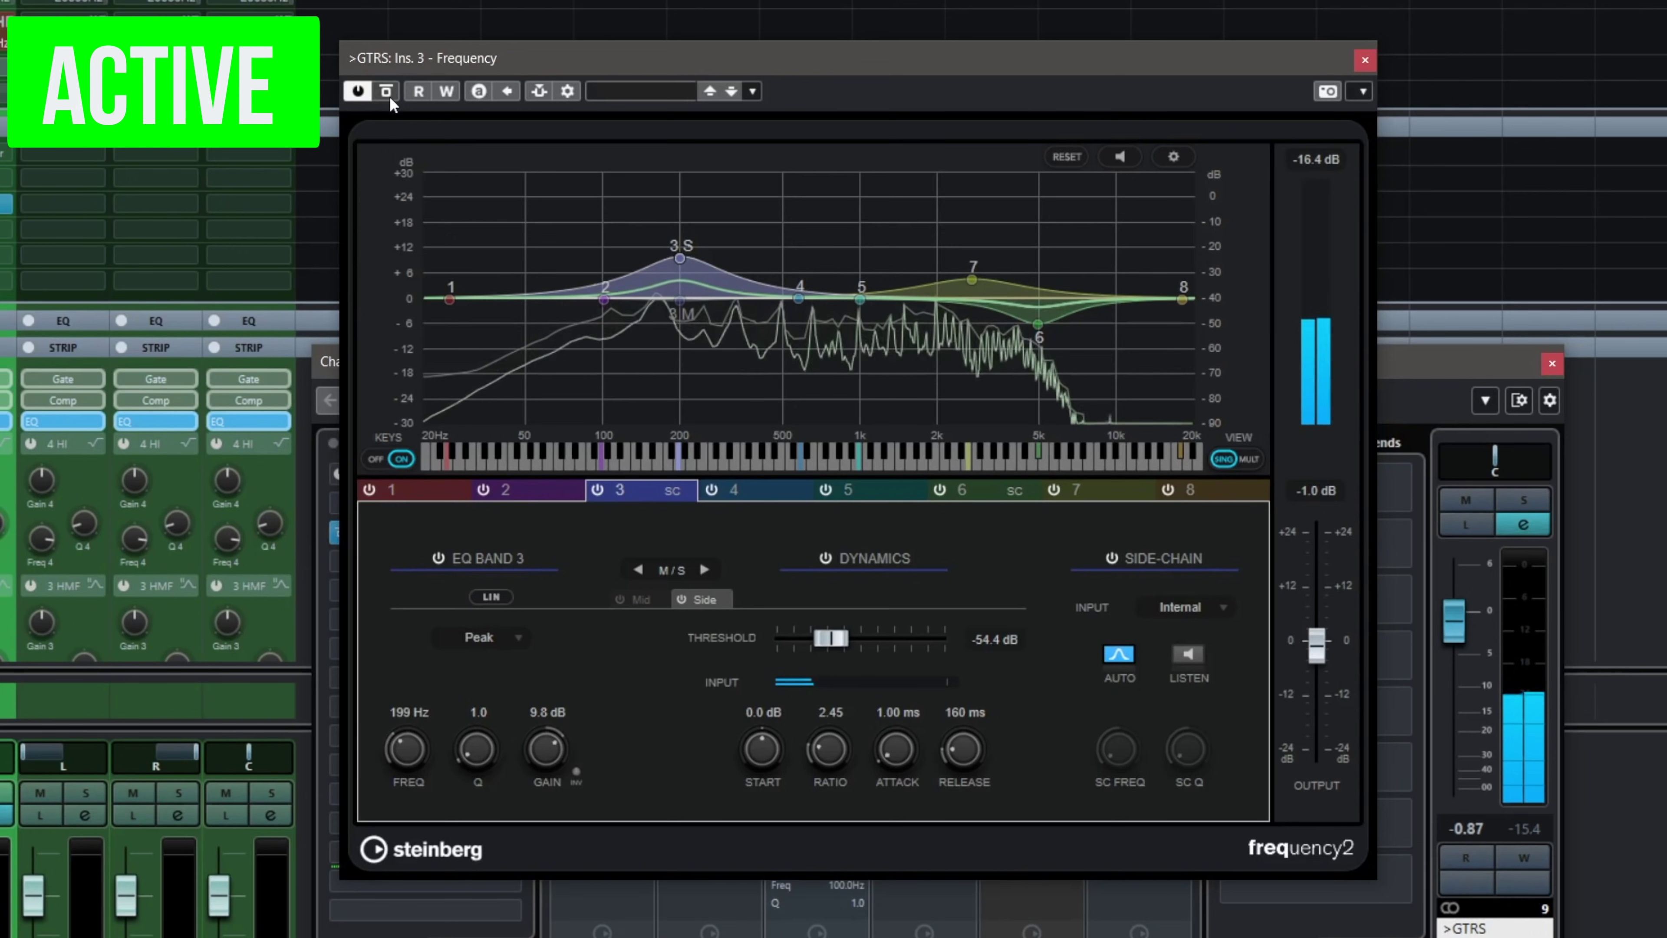
left_click(389, 96)
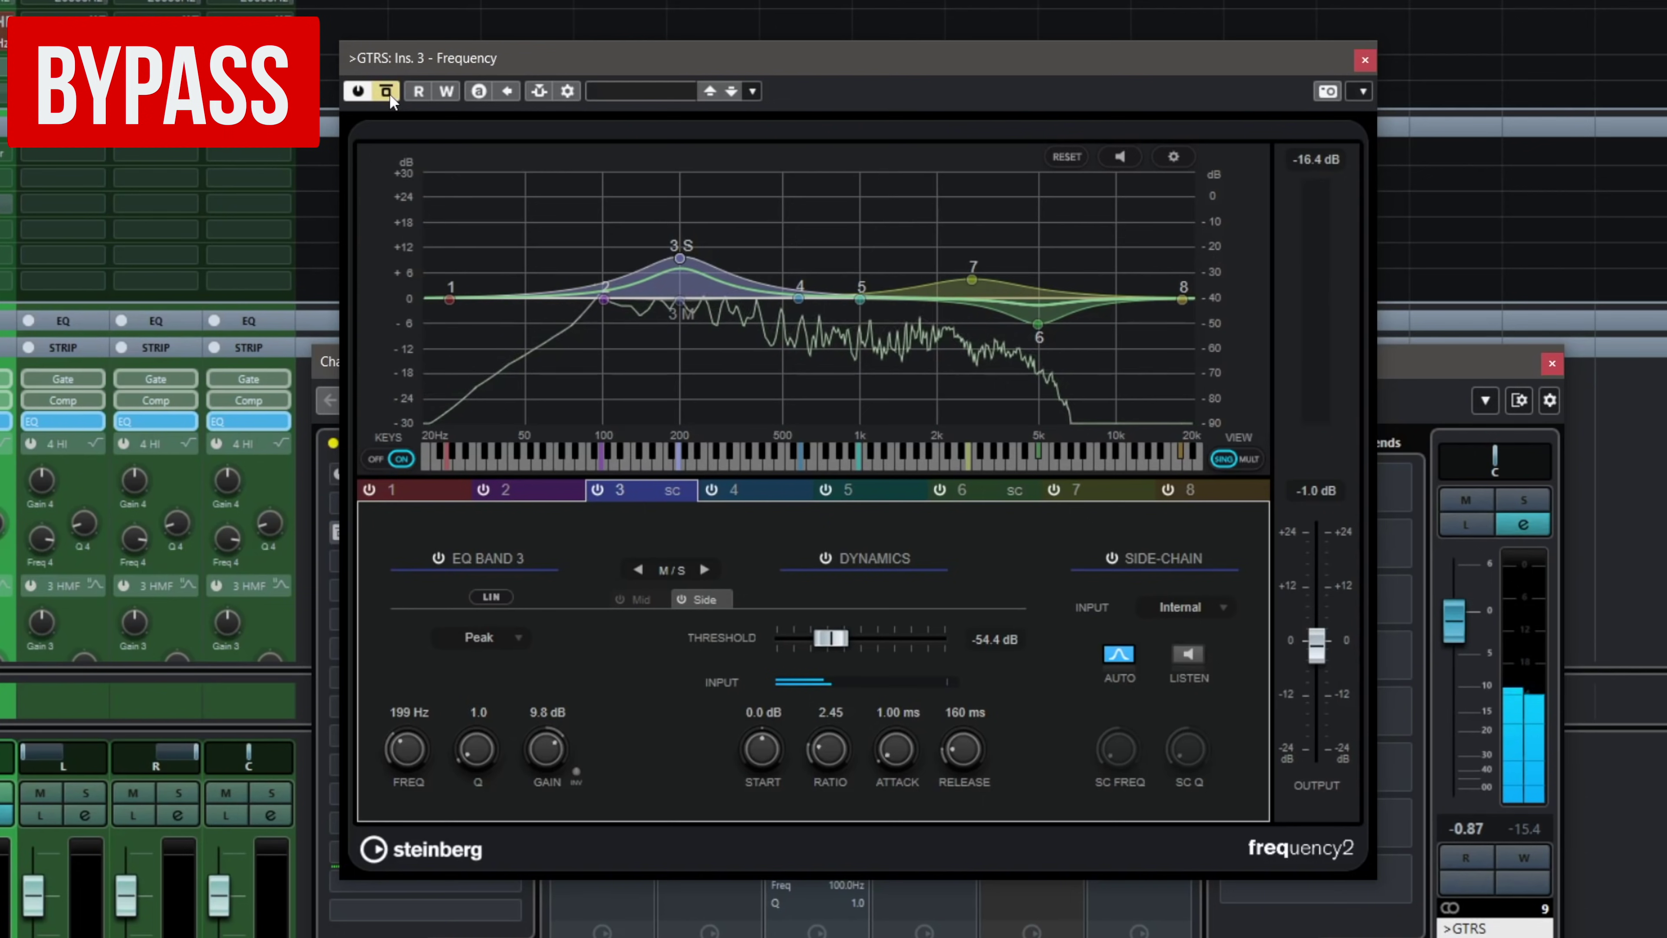
left_click(389, 93)
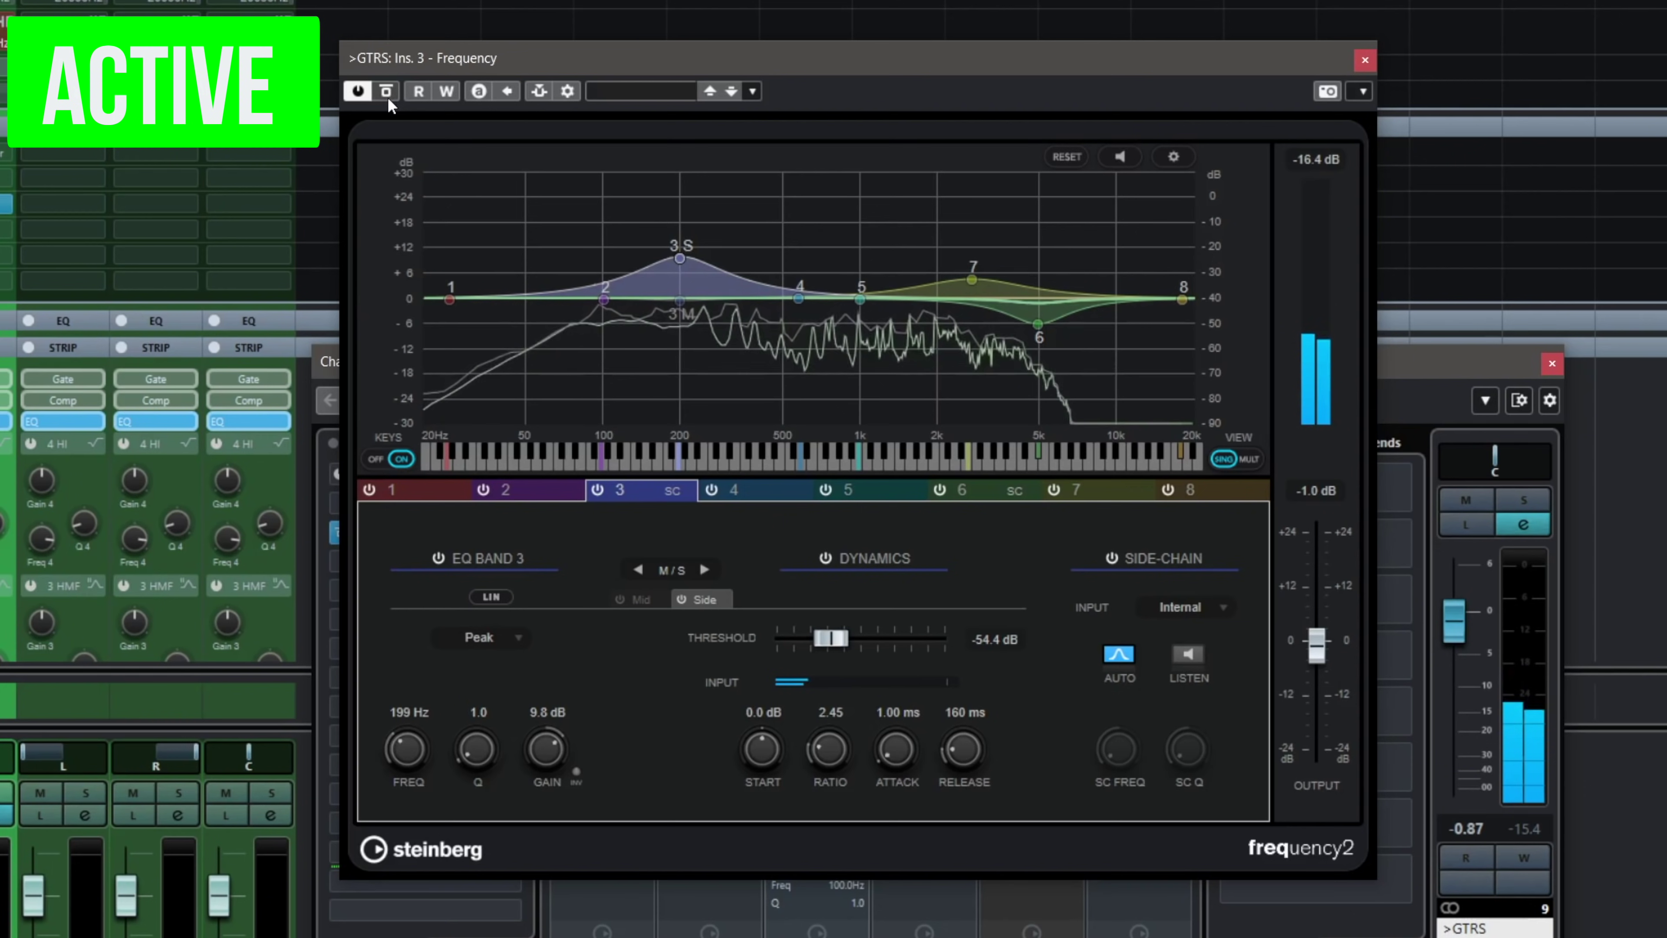
left_click(387, 93)
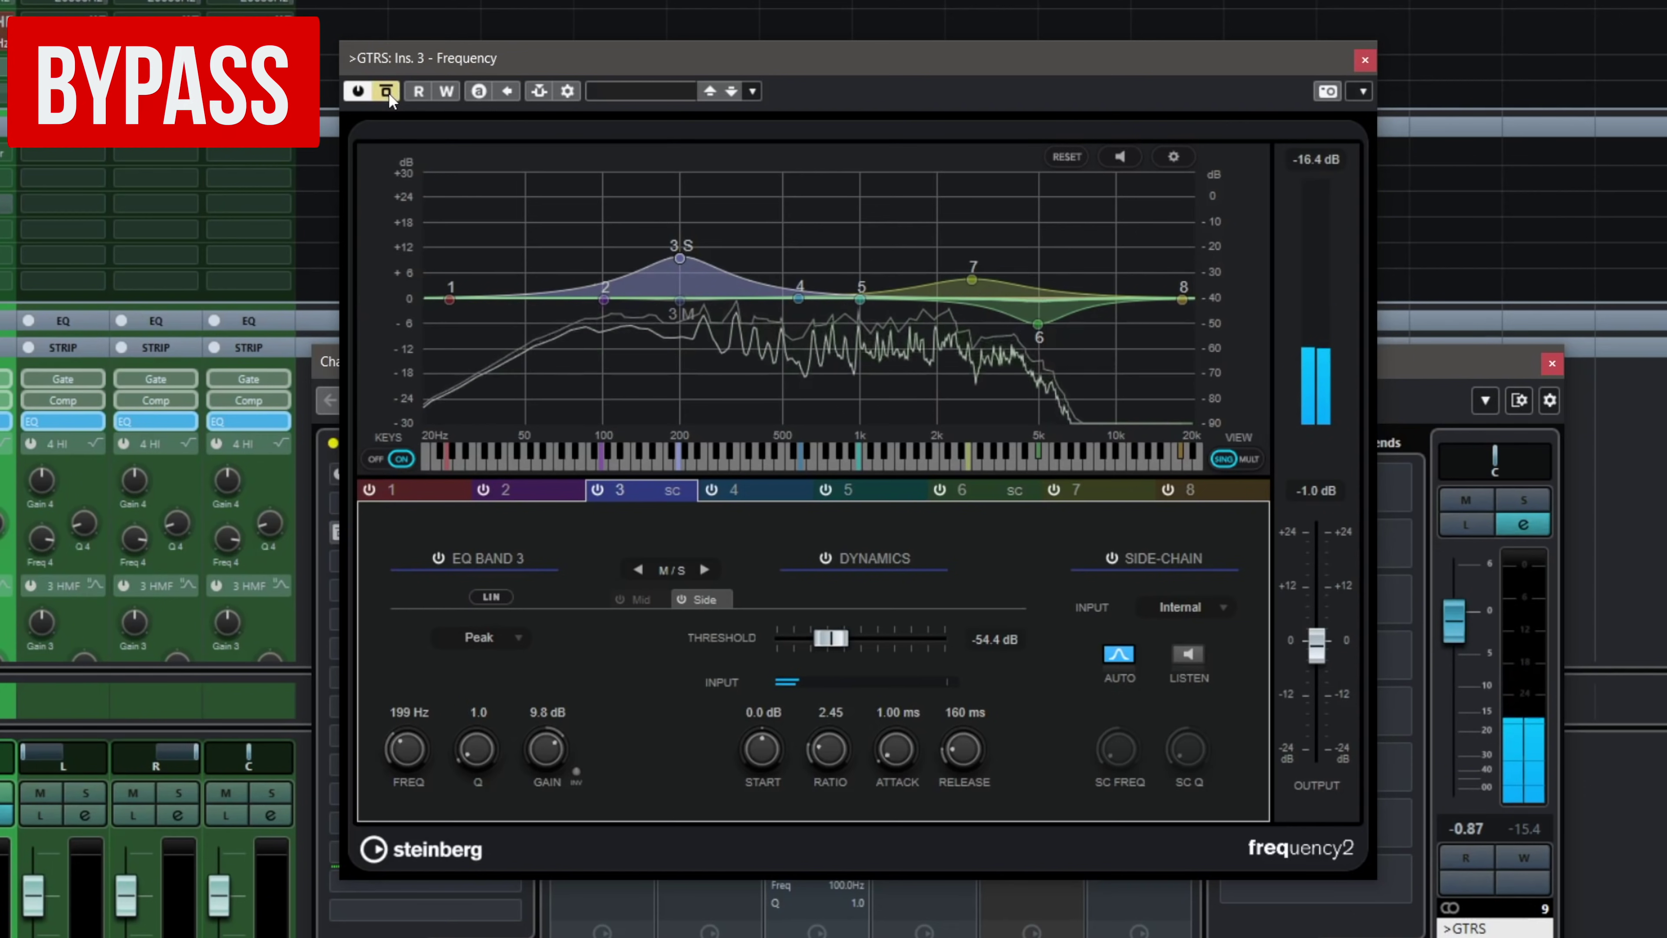
left_click(387, 93)
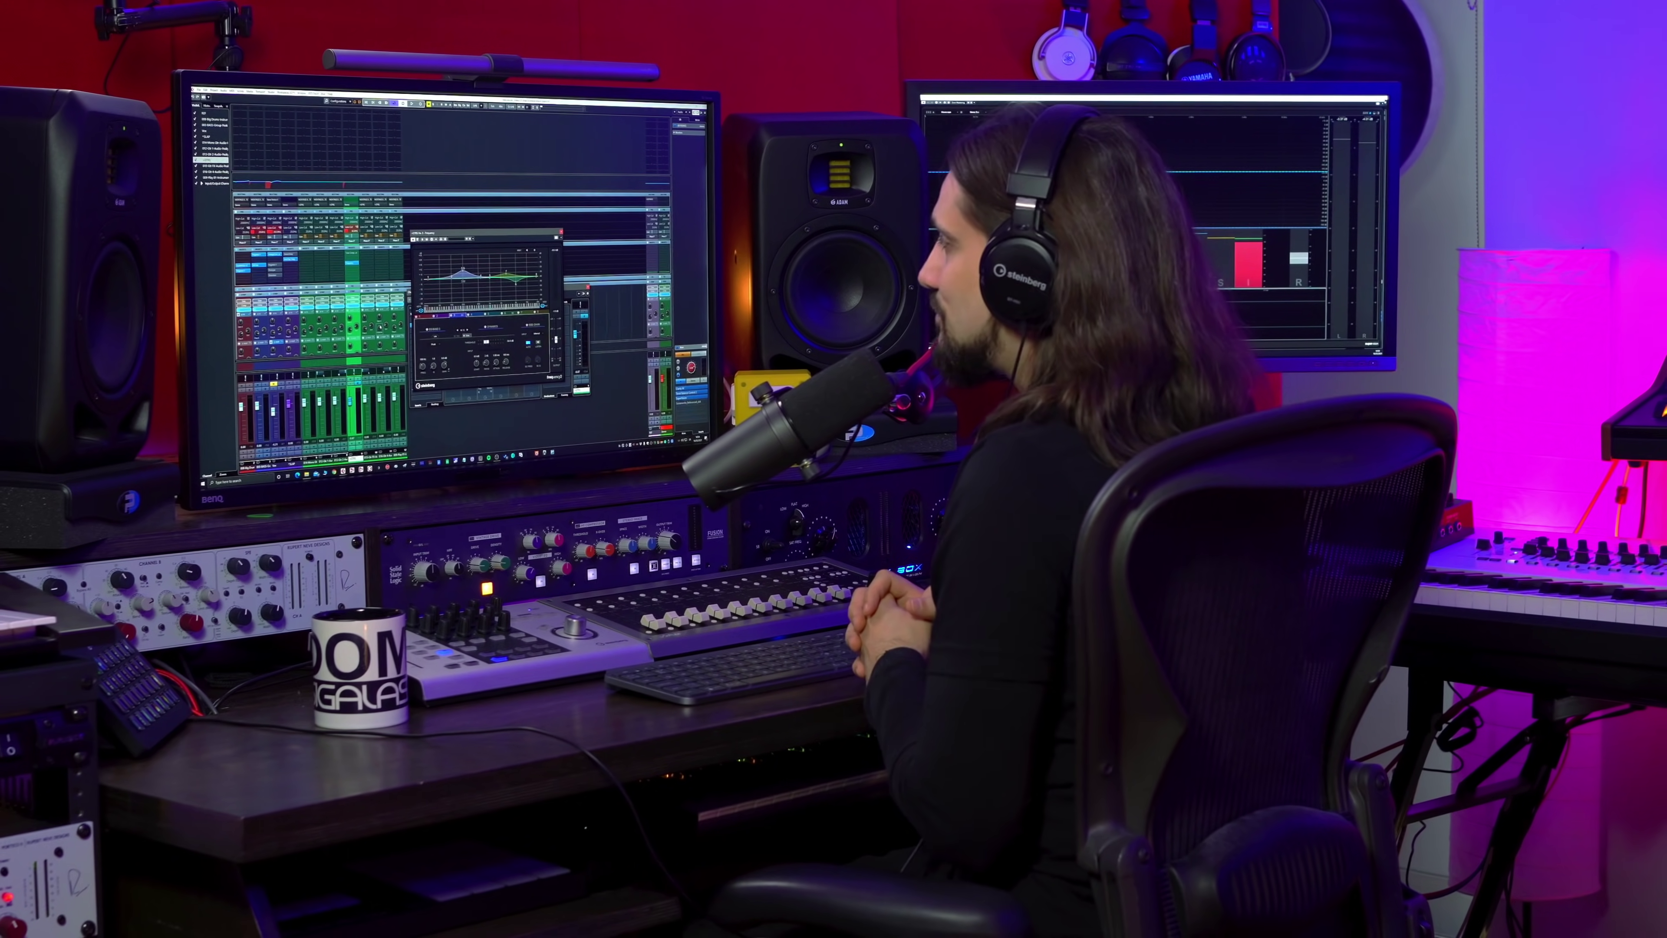
- Hide the MixConsole to bring the project window's track arrangement back into view
key("F3")
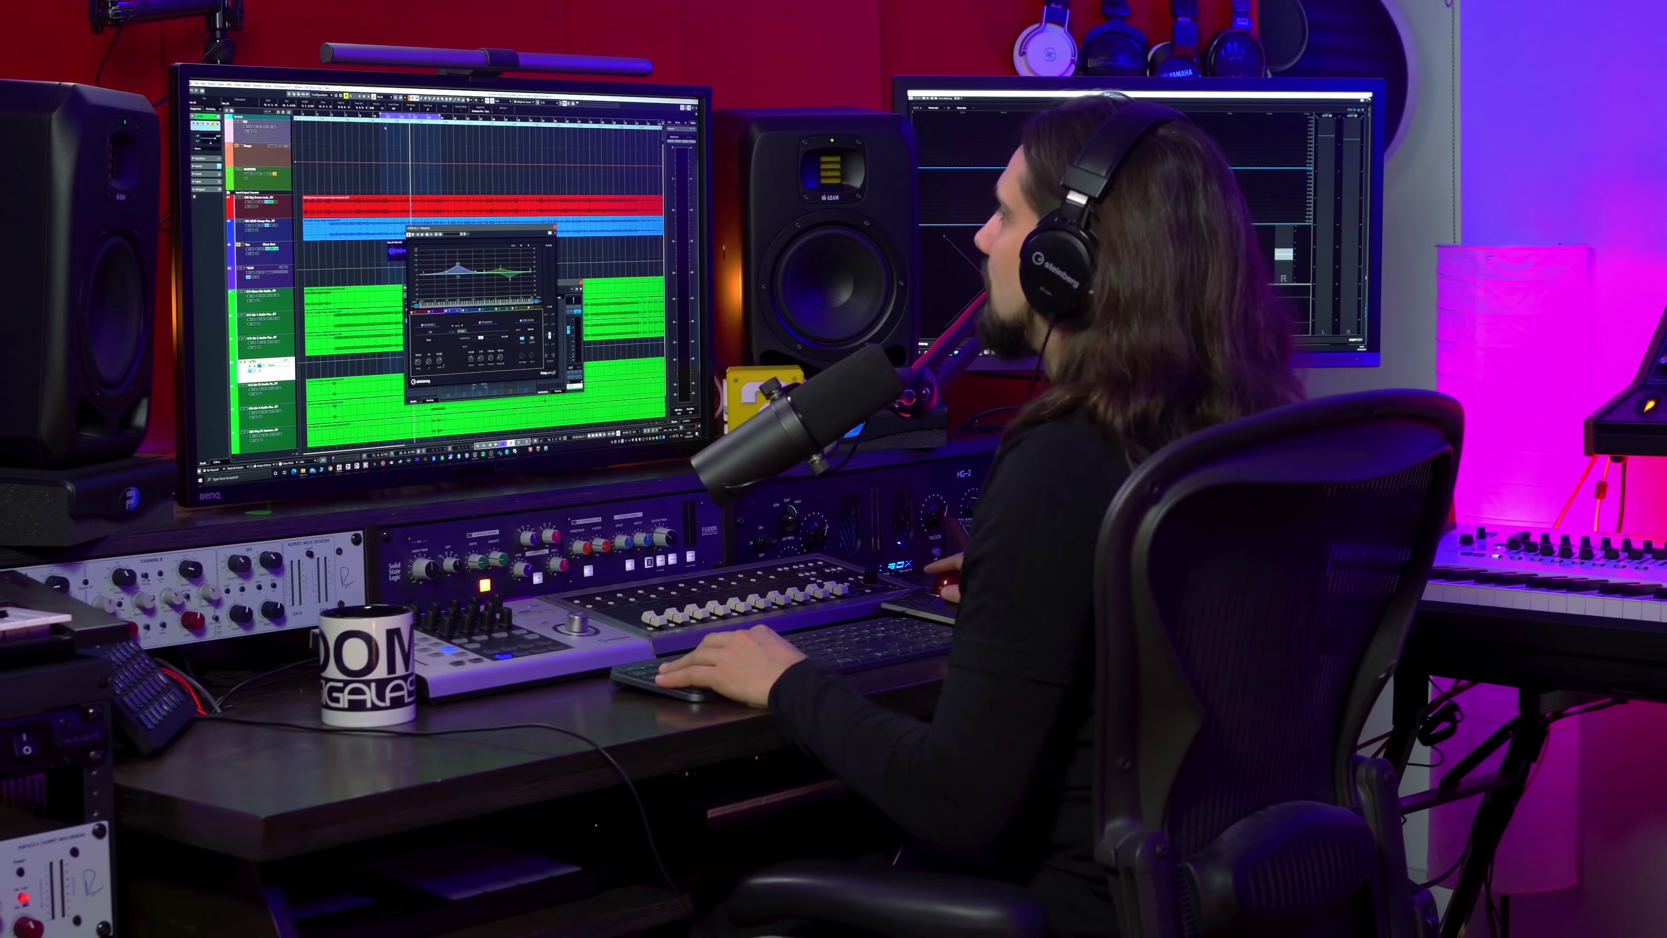